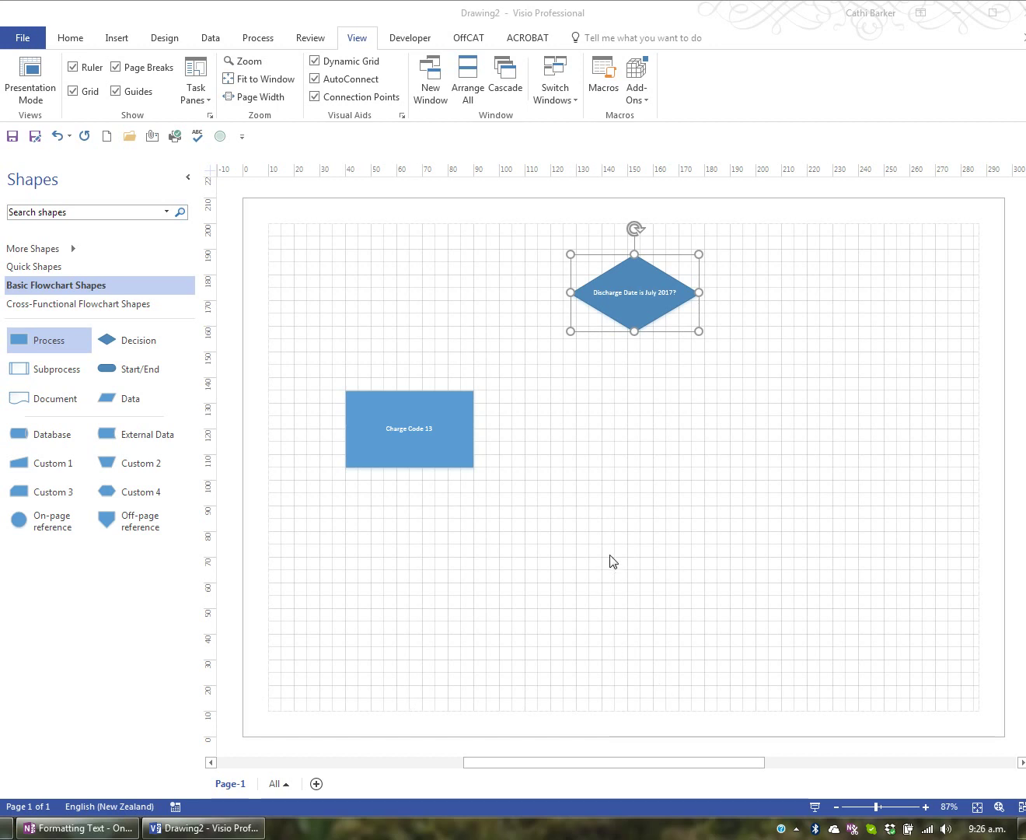
Step: Try selecting the two shapes by clicking each, using Ctrl+A, and dragging a marquee
click(444, 444)
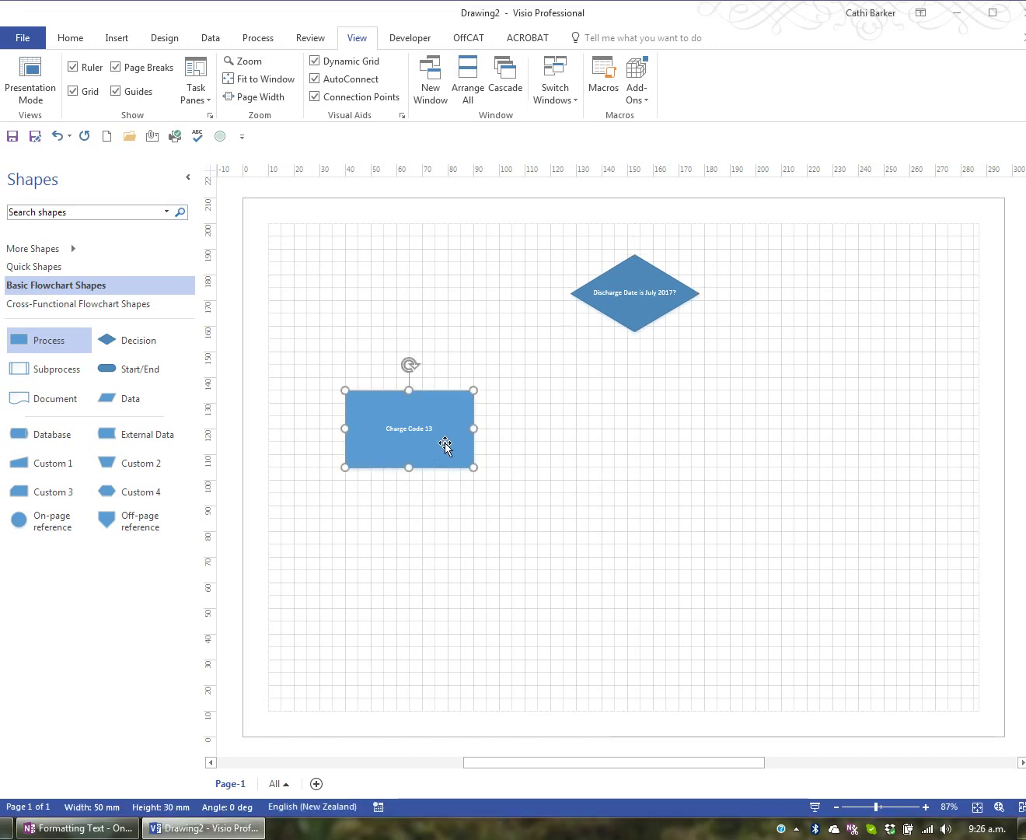
click(658, 288)
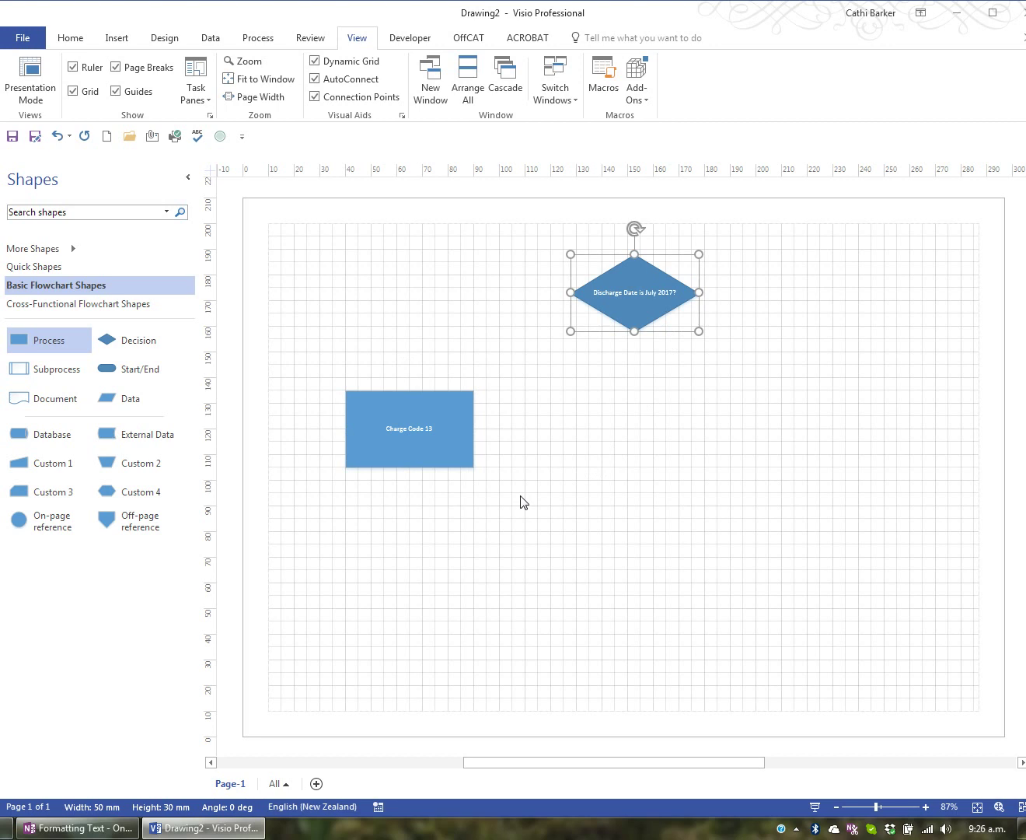
key(ctrl+a)
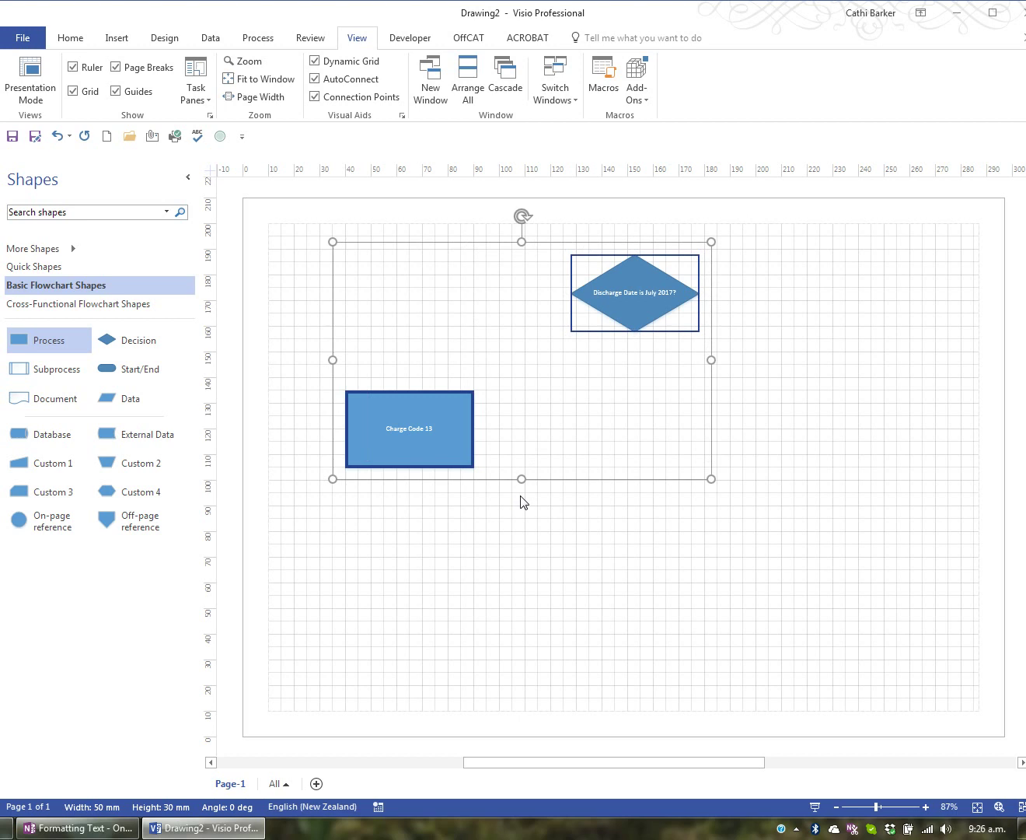
click(602, 556)
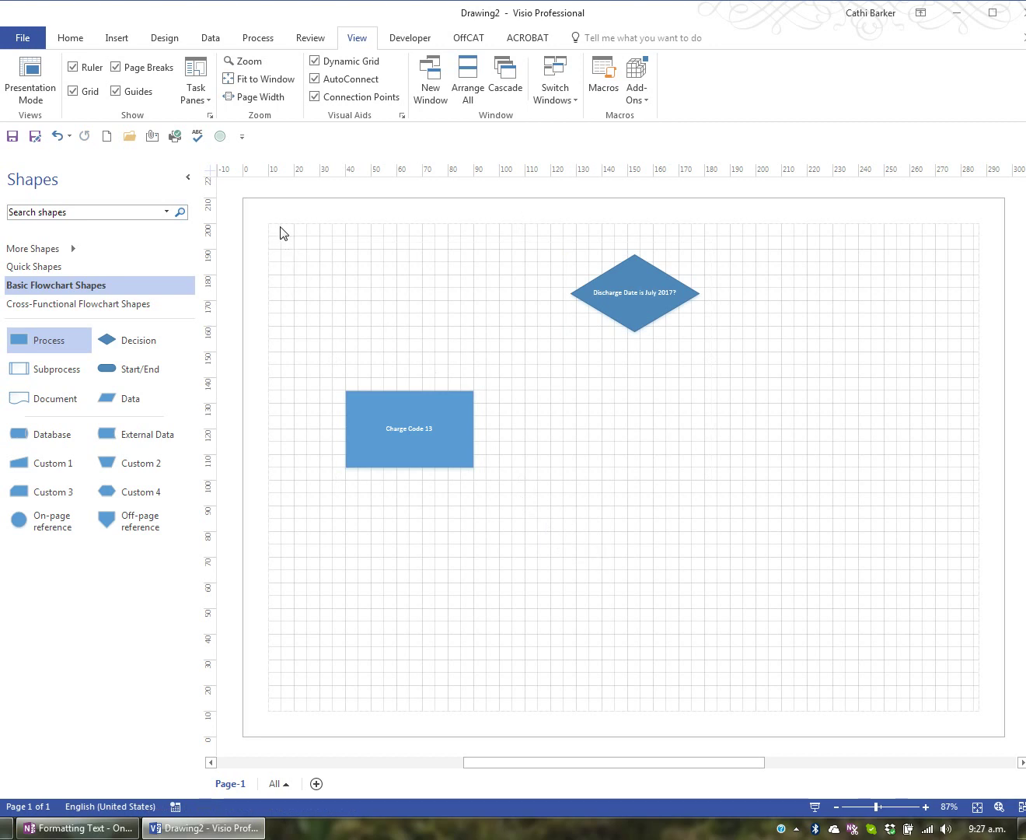
drag(281, 227, 704, 494)
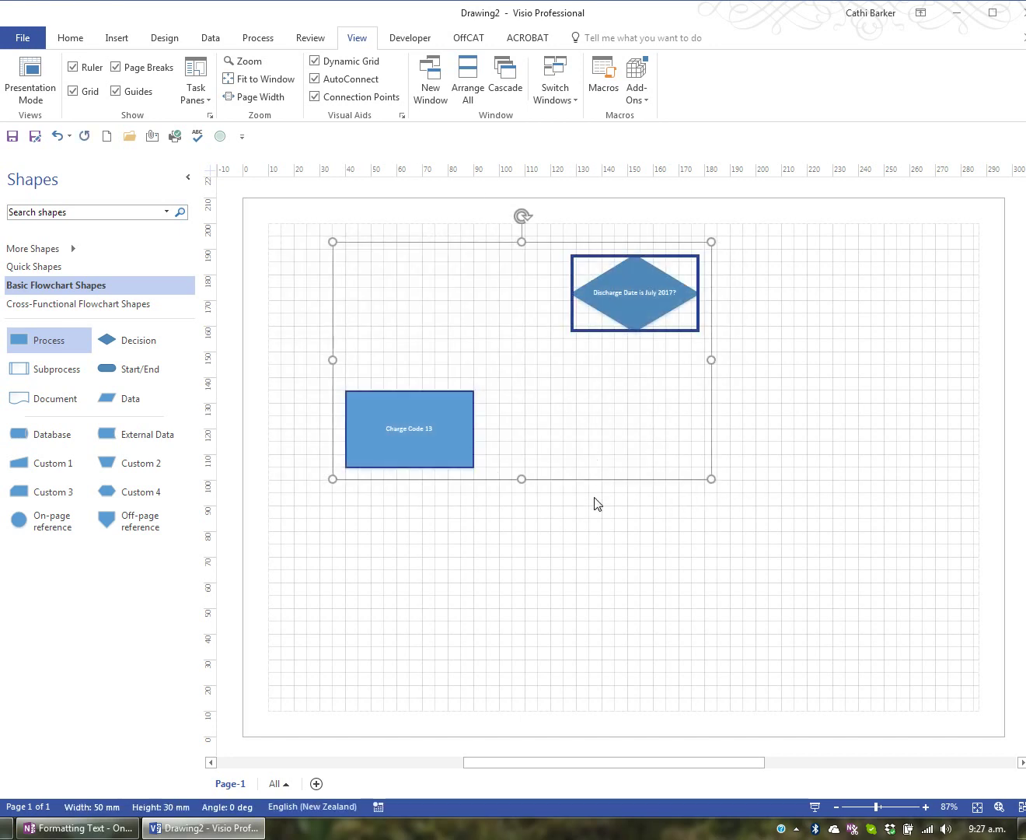
click(594, 518)
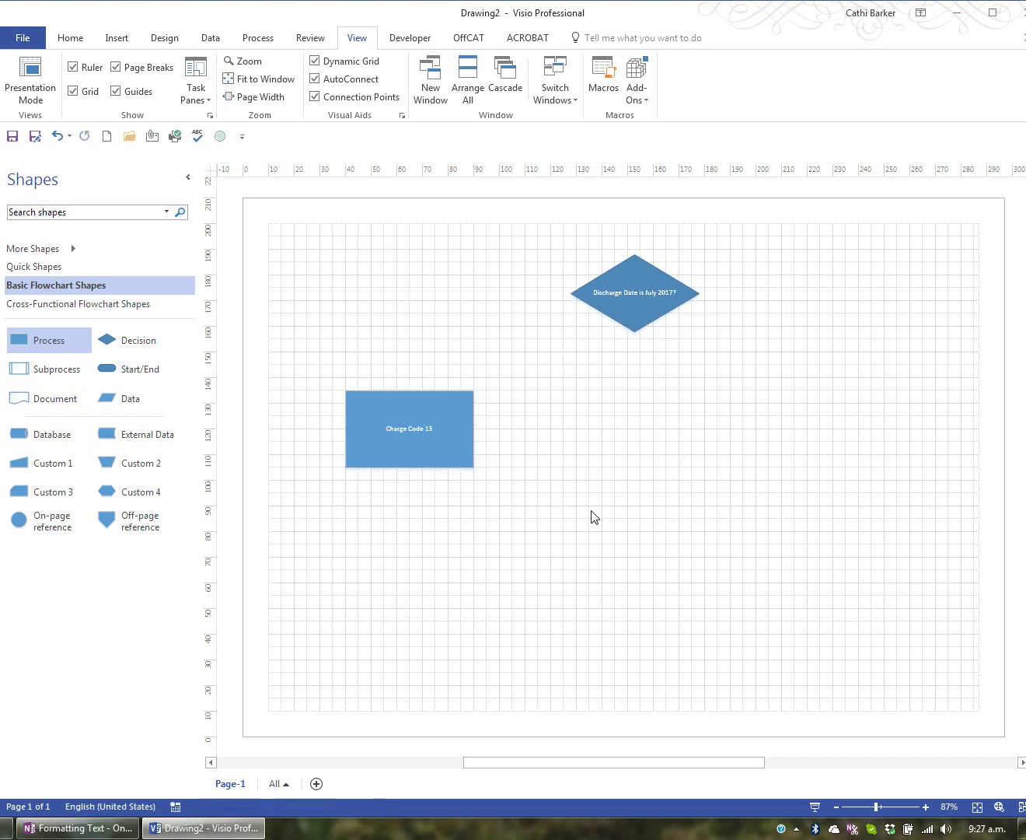
Step: Marquee-select the Charge Code 13 box and Discharge Date diamond, then show the Home tab
click(404, 440)
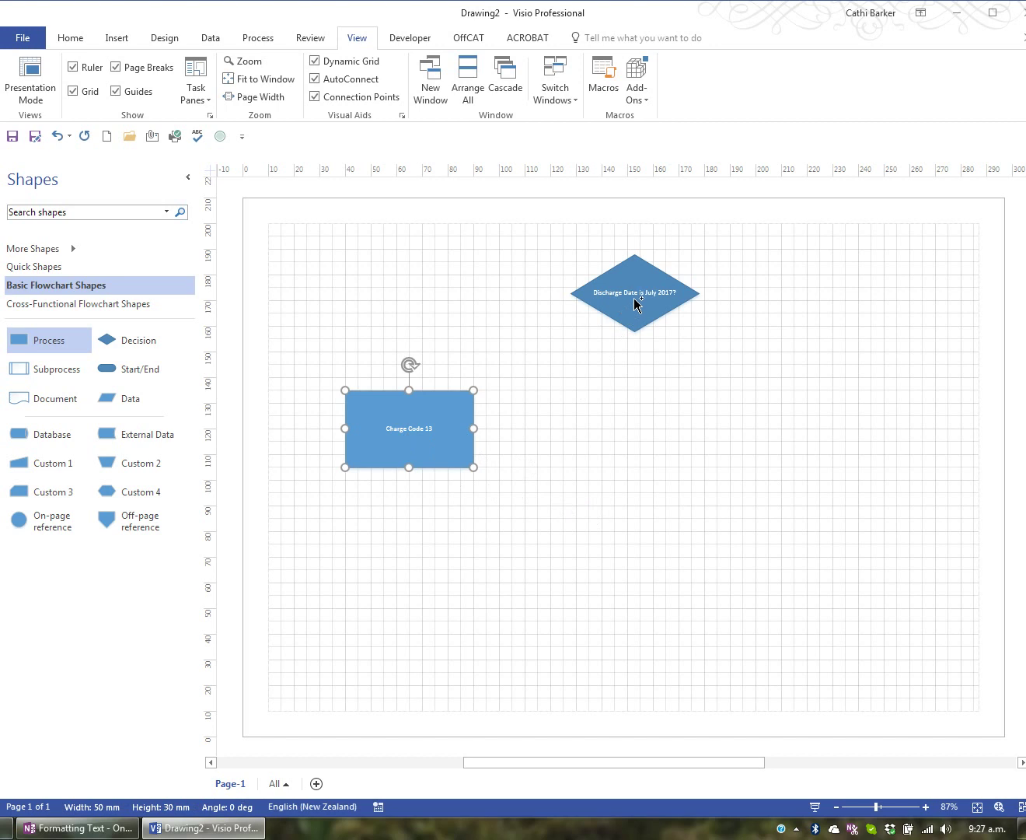
shift+click(679, 308)
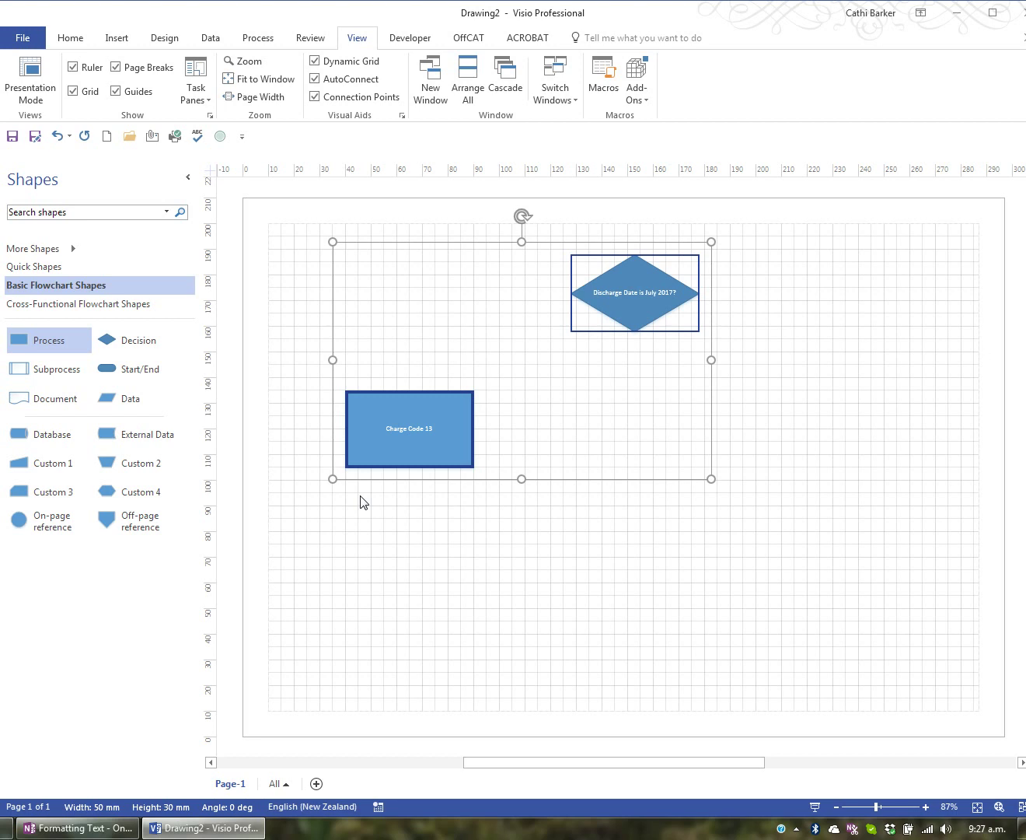
click(565, 560)
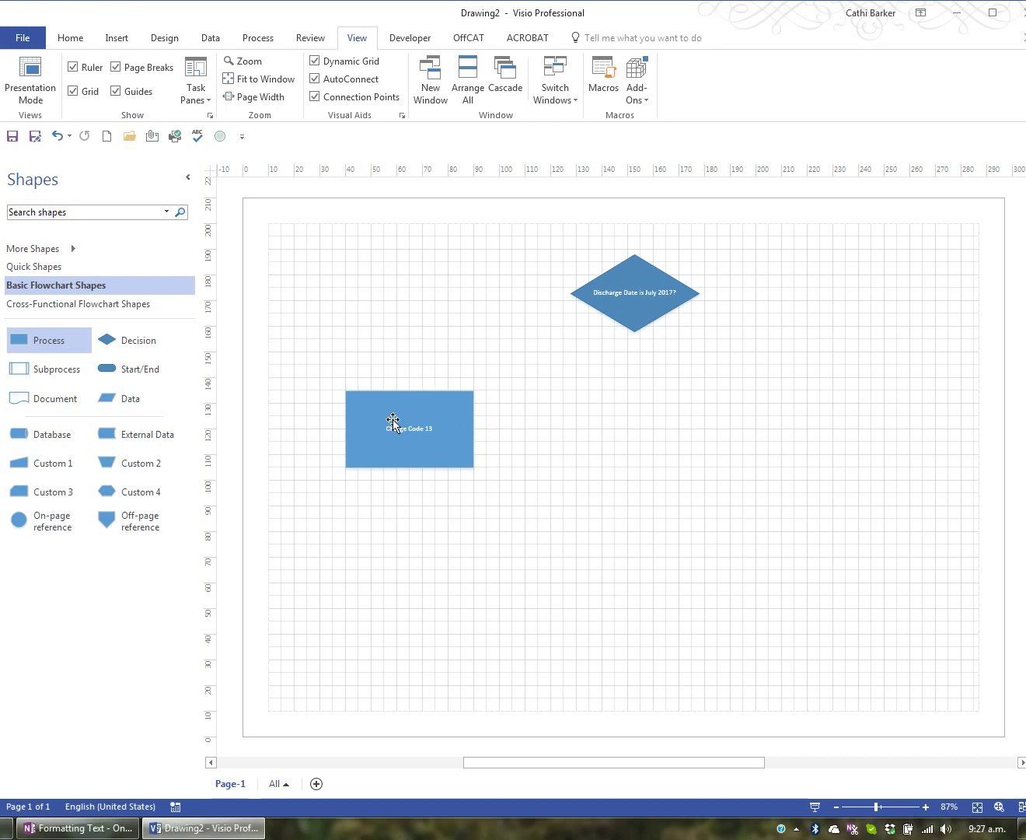
mouse_move(392, 420)
drag(279, 225, 755, 554)
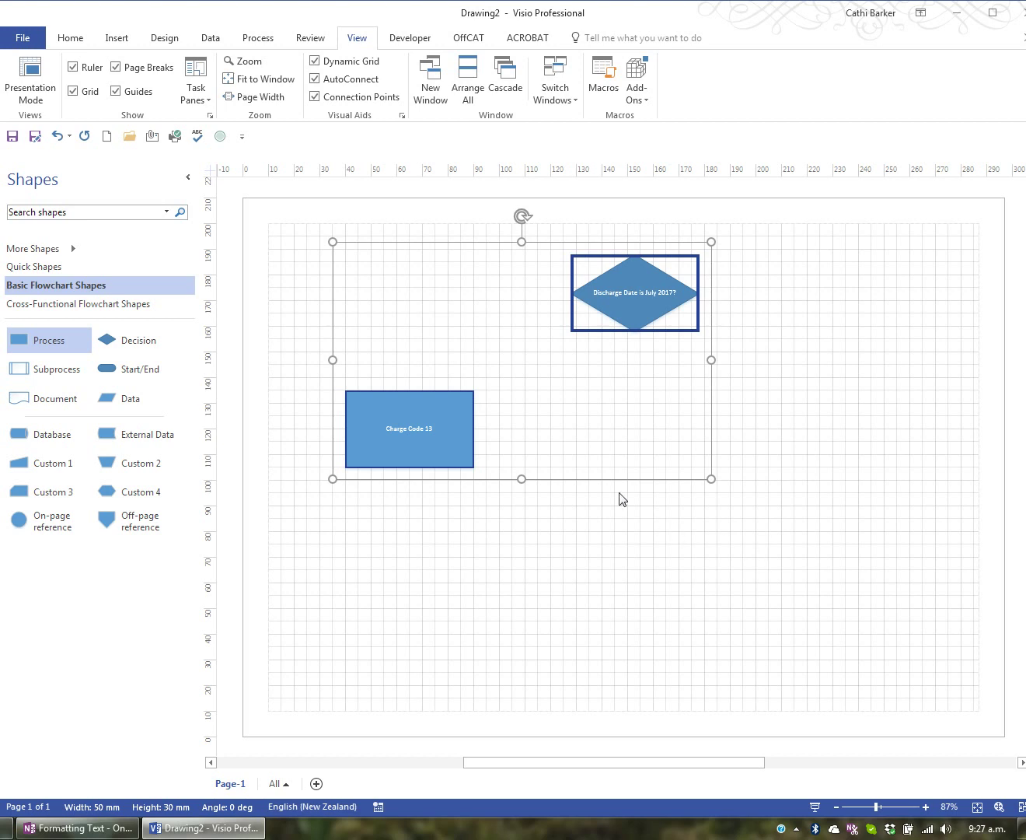
click(71, 38)
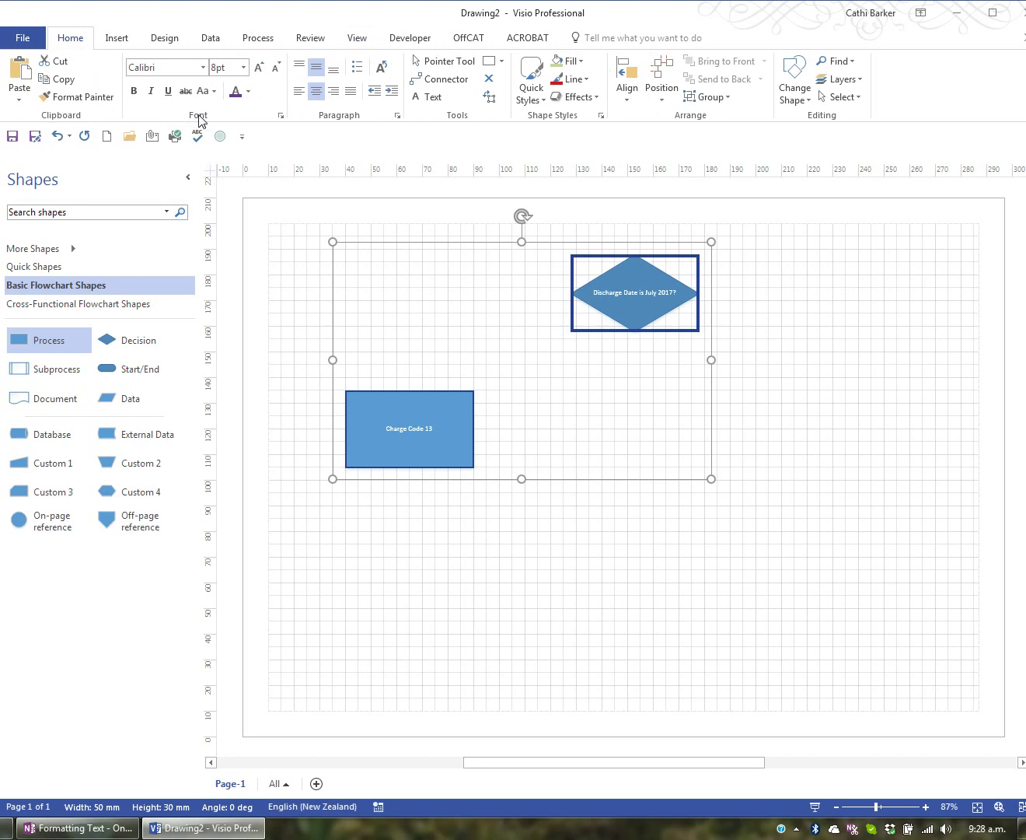
Step: Choose Arial from the font list for both shapes' text
click(203, 67)
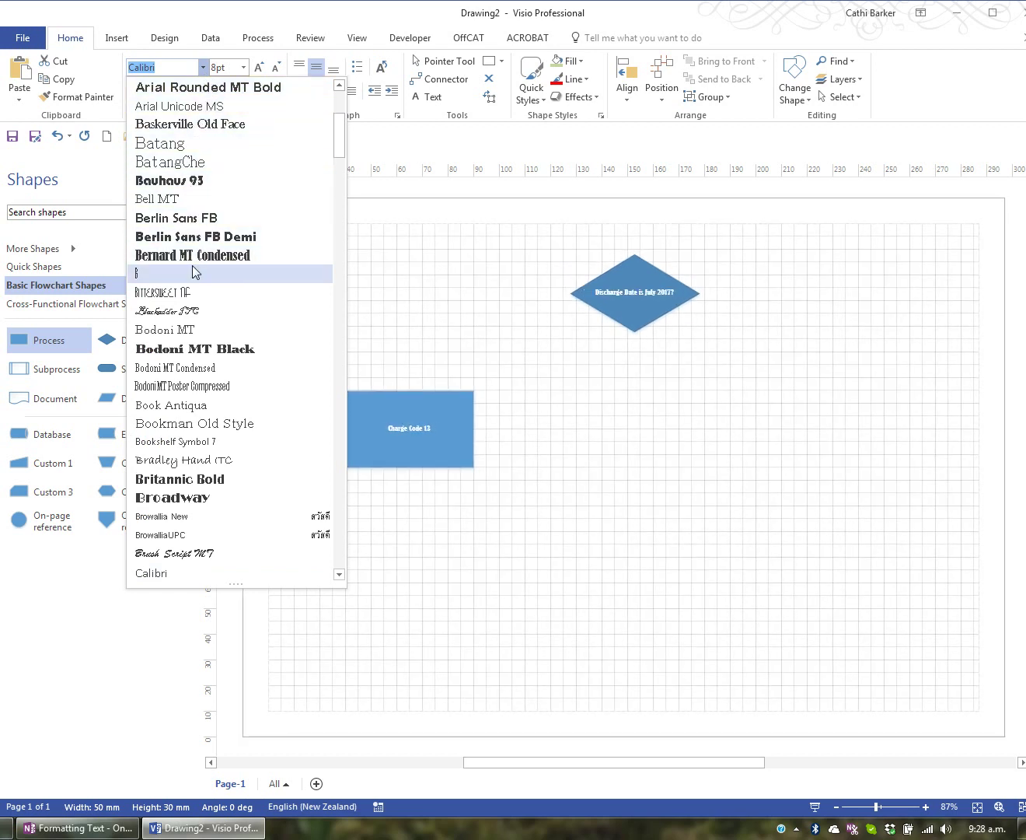
drag(343, 149, 344, 117)
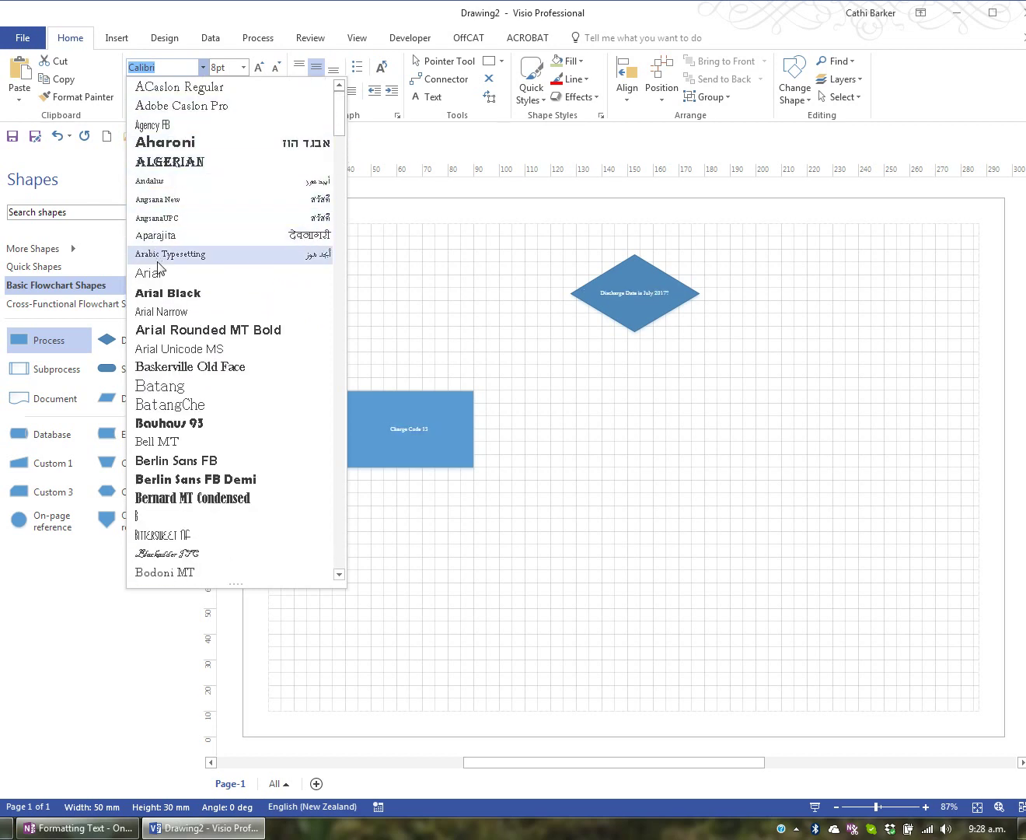
key(Escape)
key(ctrl+a)
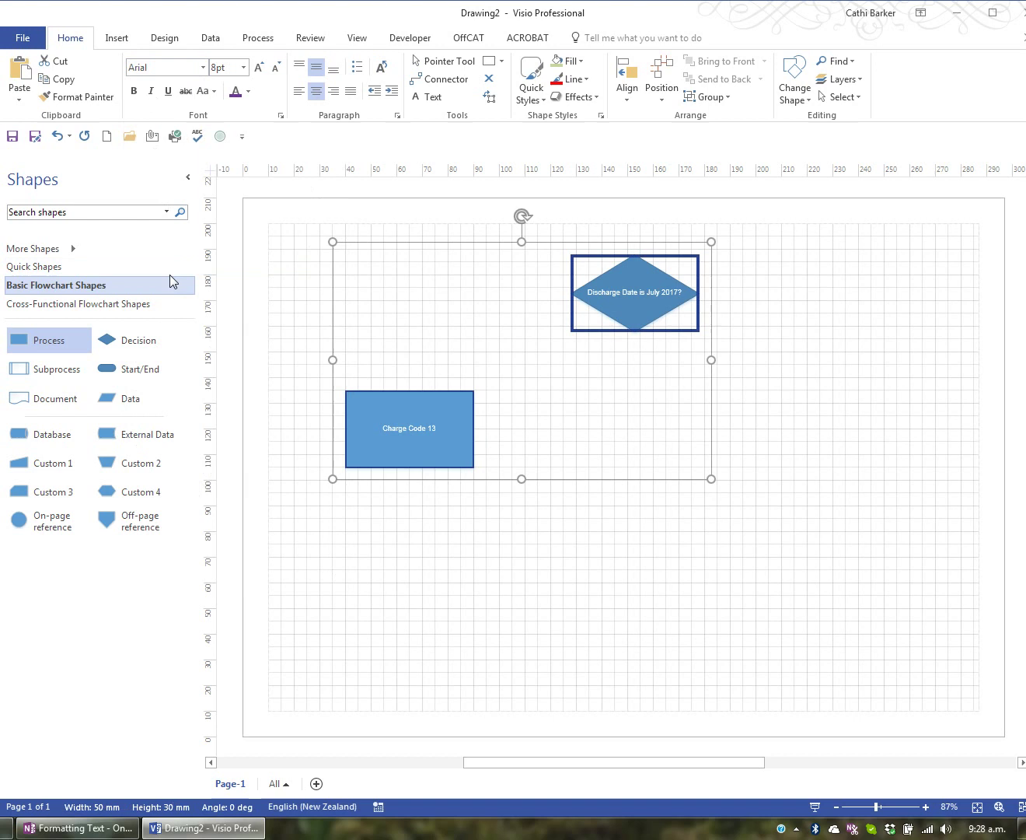
click(245, 73)
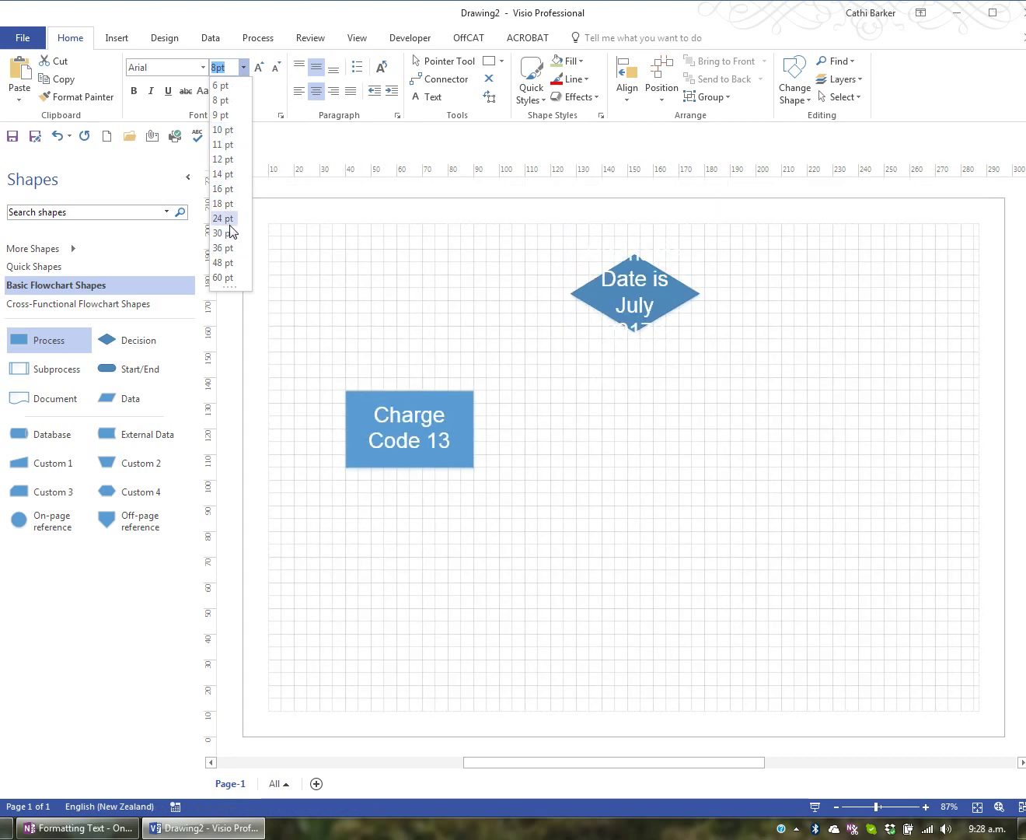
Step: Set both labels to 12 pt, testing Increase and Decrease Font Size three times each
click(224, 160)
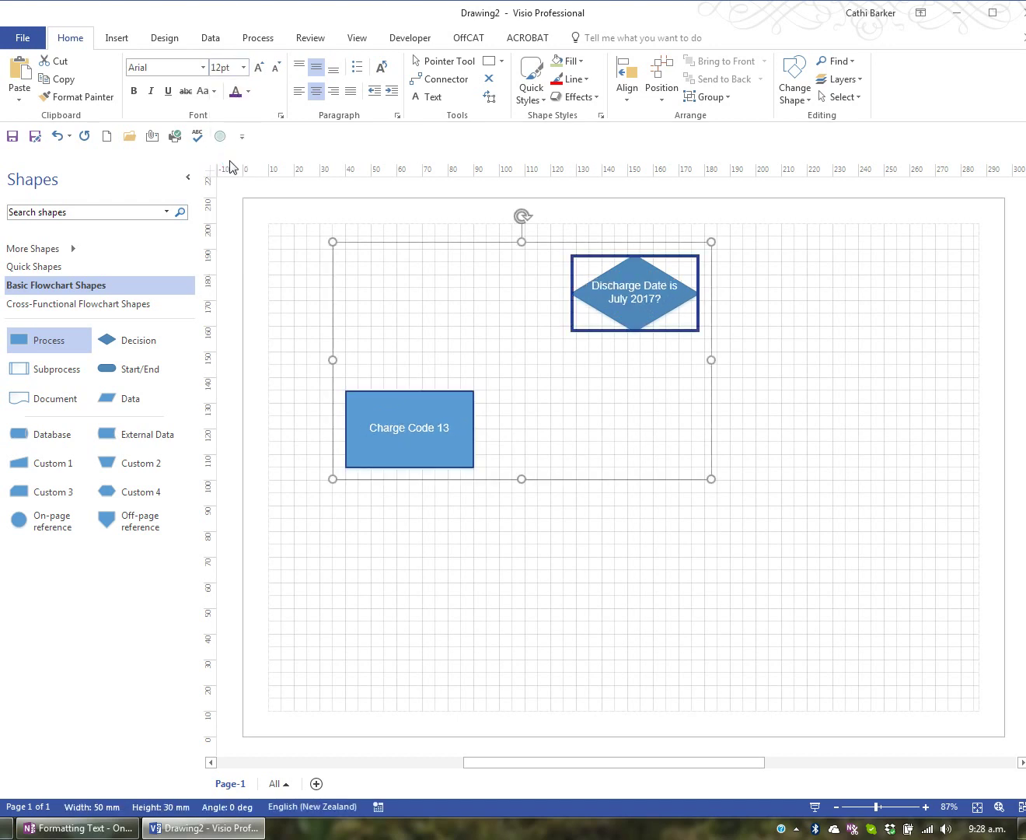
click(260, 69)
click(260, 68)
click(261, 68)
click(260, 68)
click(260, 69)
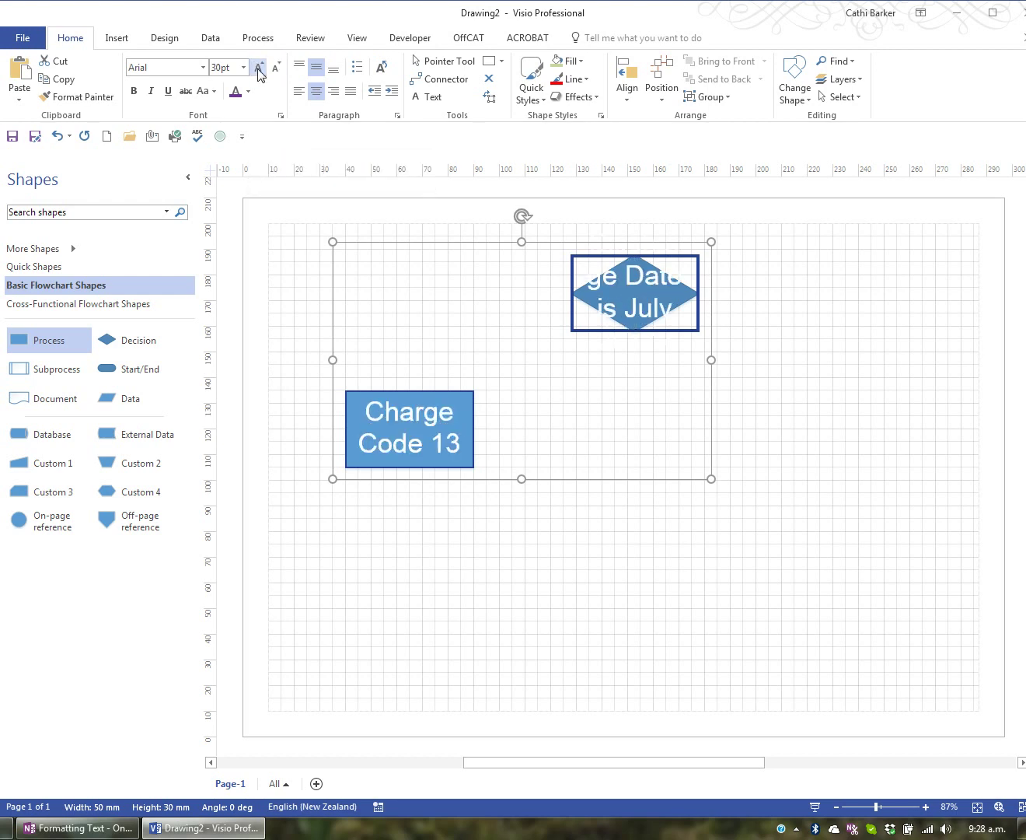
click(275, 70)
click(276, 70)
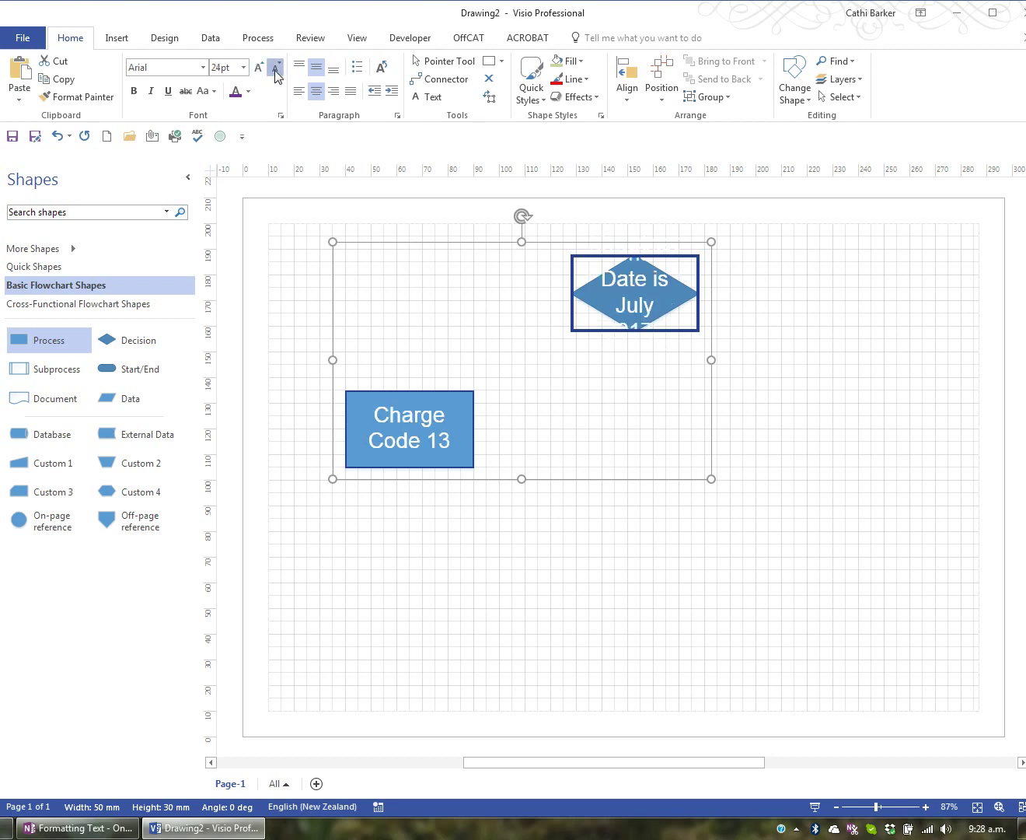
click(276, 69)
click(276, 70)
click(275, 70)
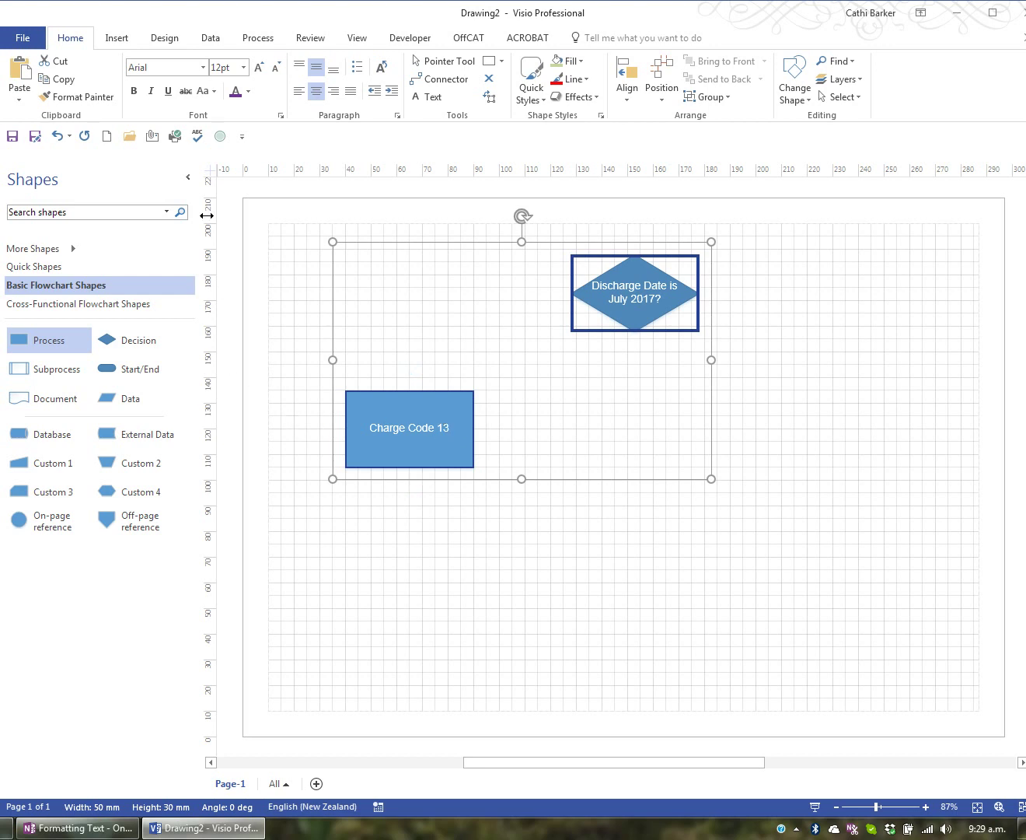
click(135, 92)
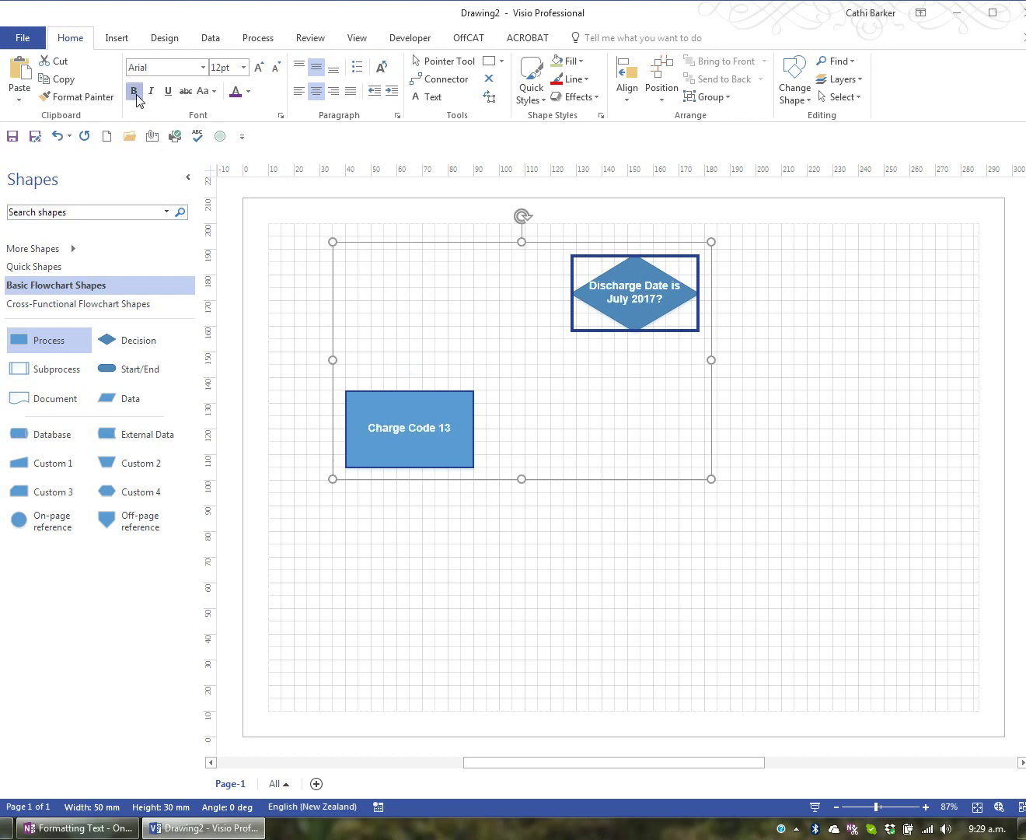
click(136, 92)
click(153, 92)
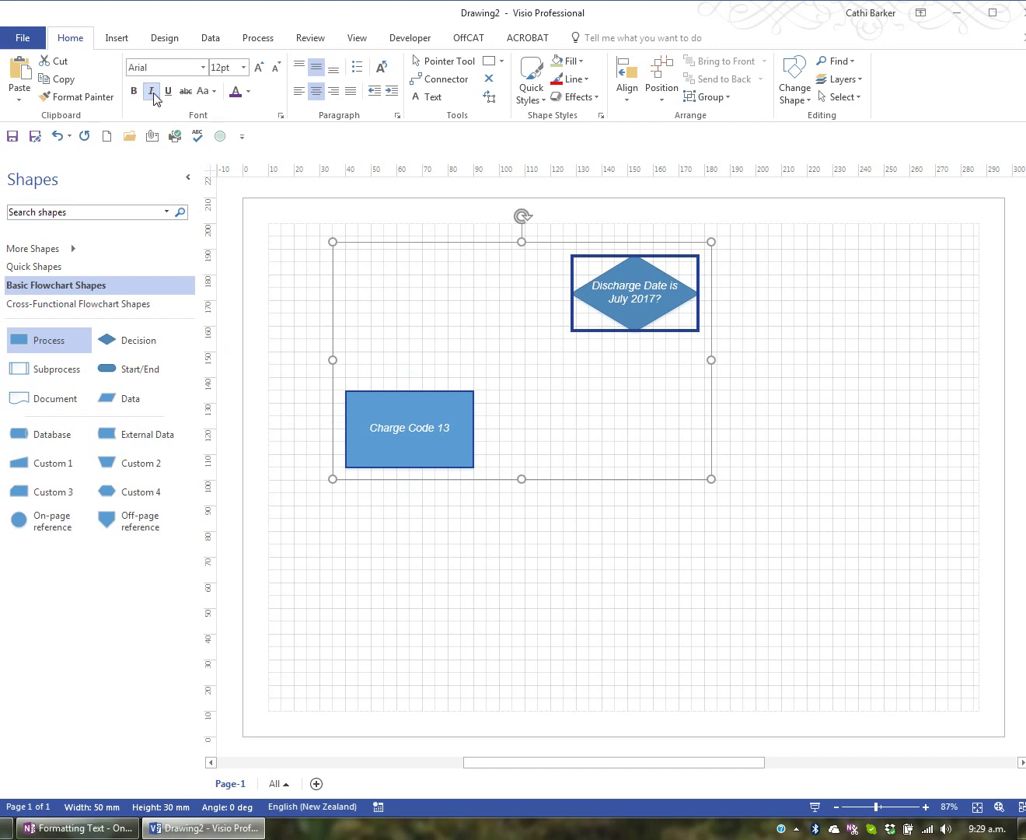
click(152, 92)
click(168, 93)
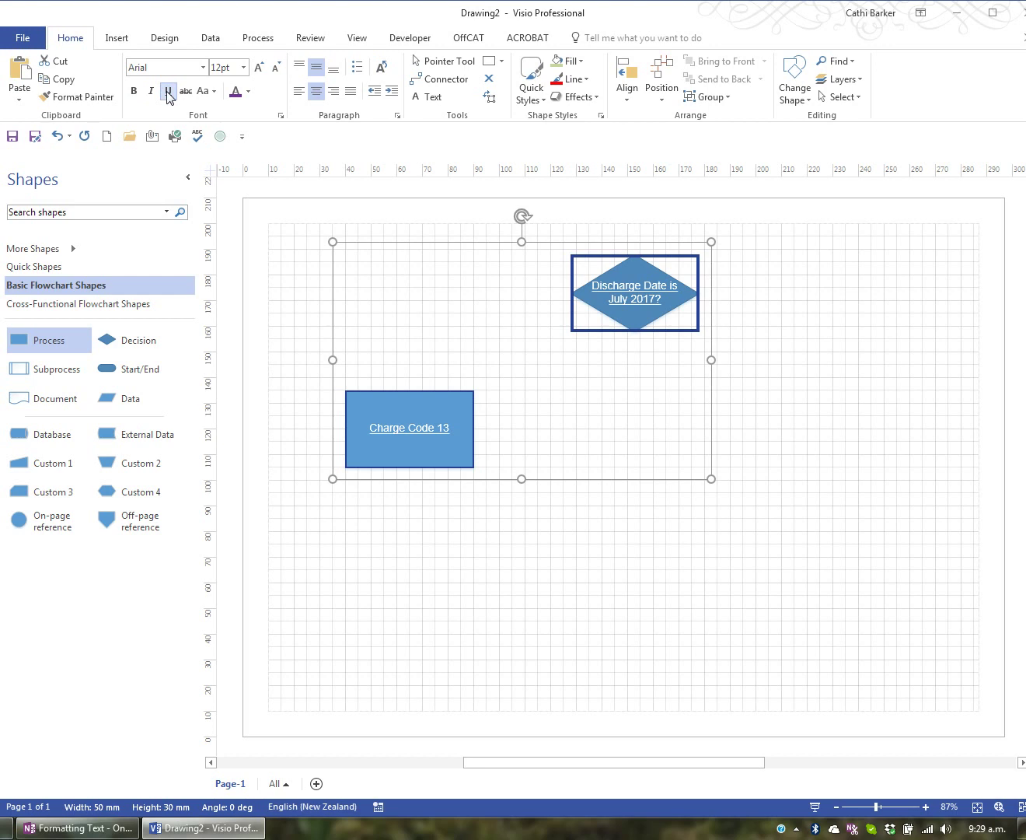
click(168, 92)
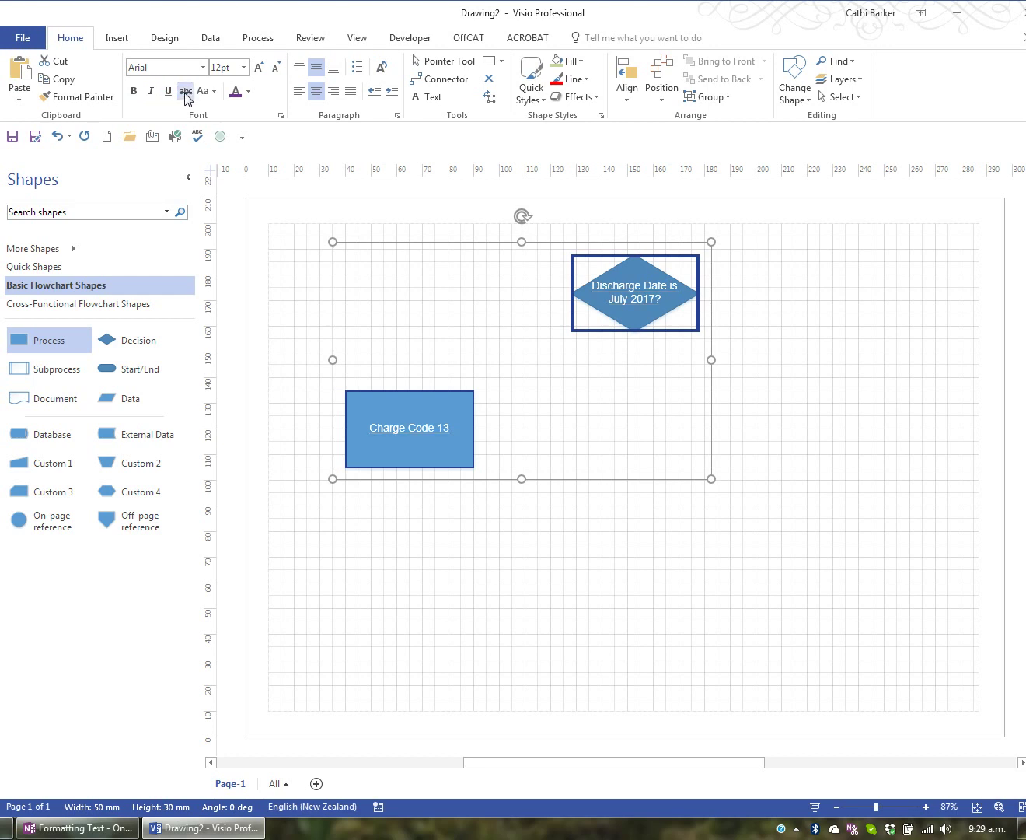
click(186, 92)
click(186, 94)
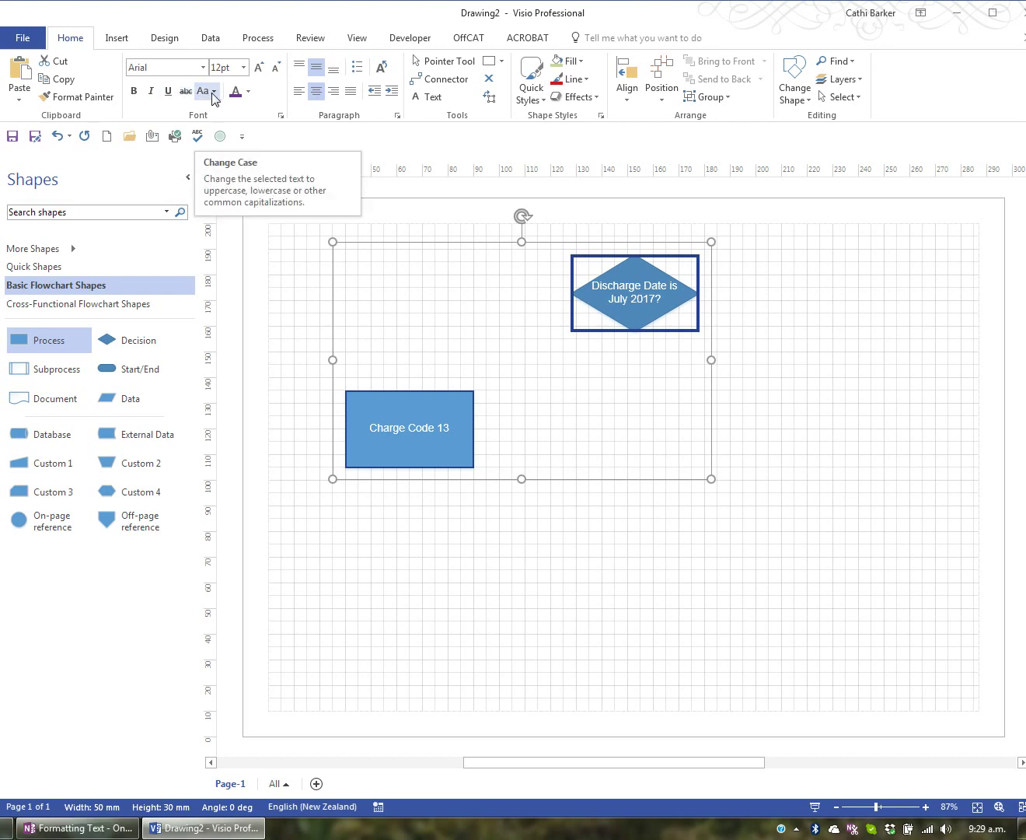
click(215, 92)
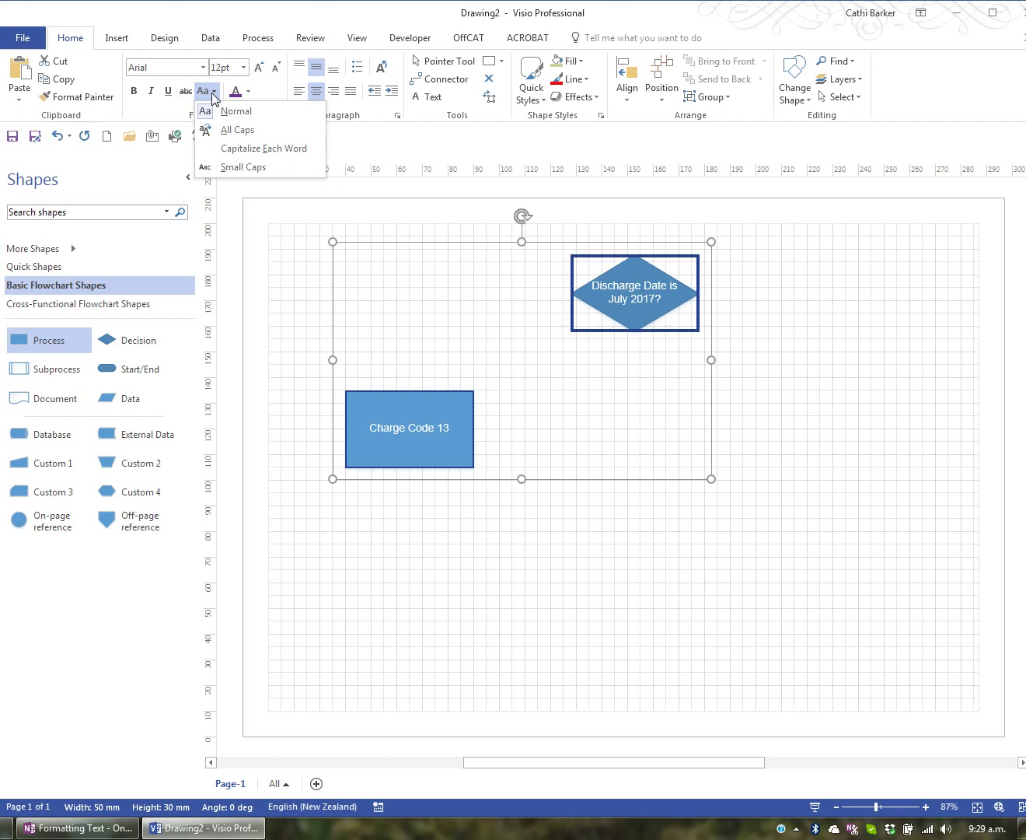
click(237, 131)
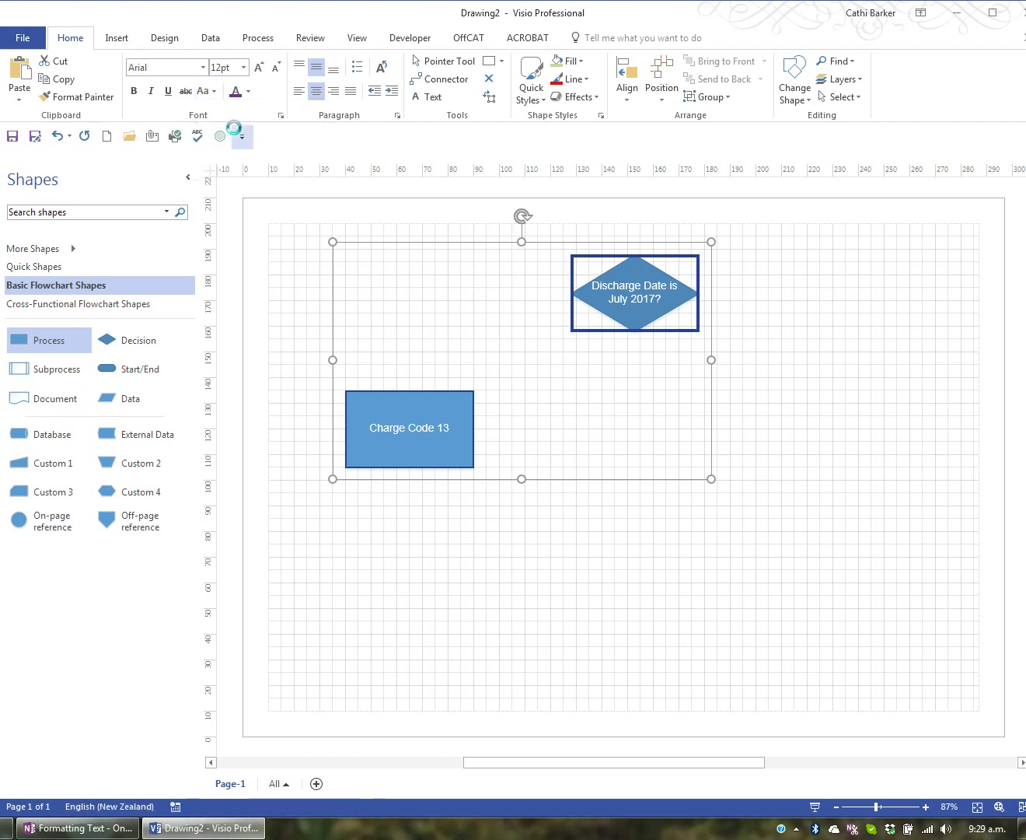
click(207, 91)
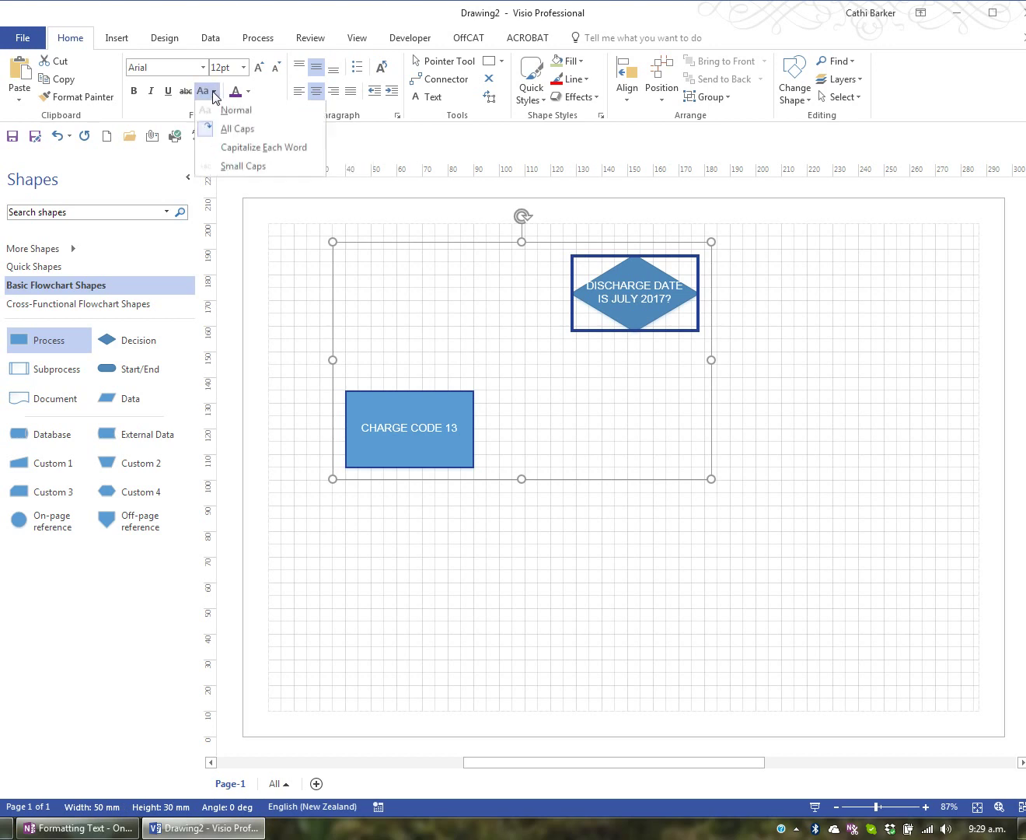
click(251, 148)
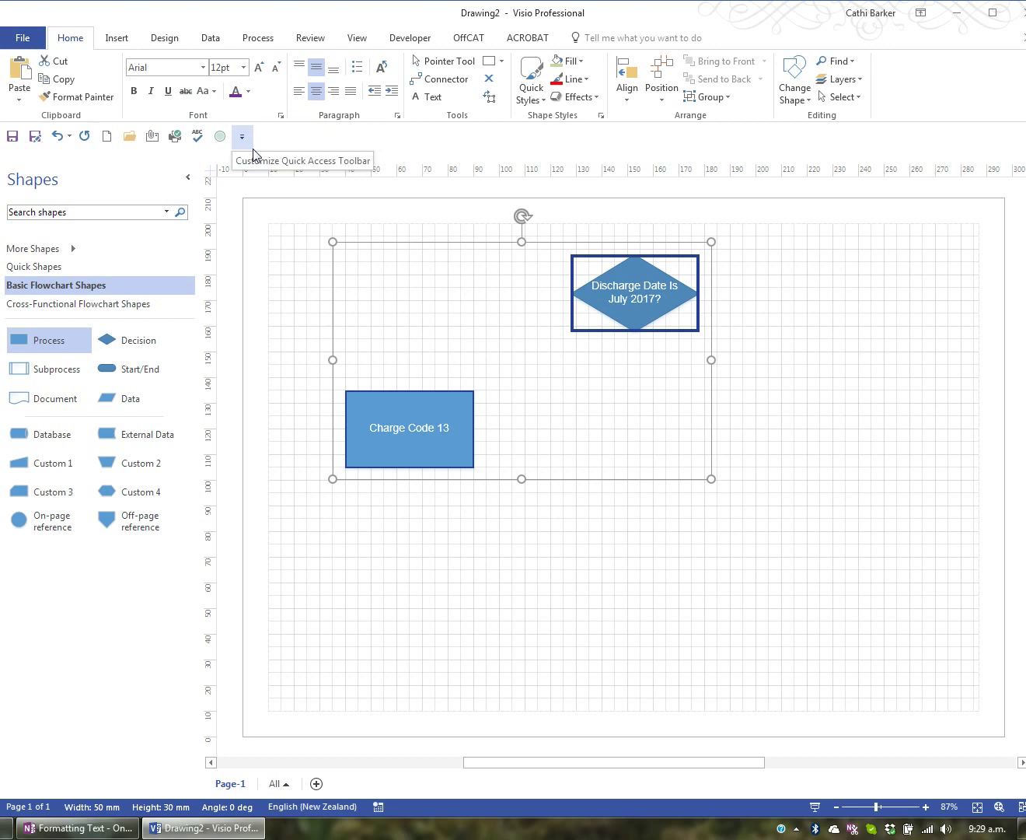
click(209, 92)
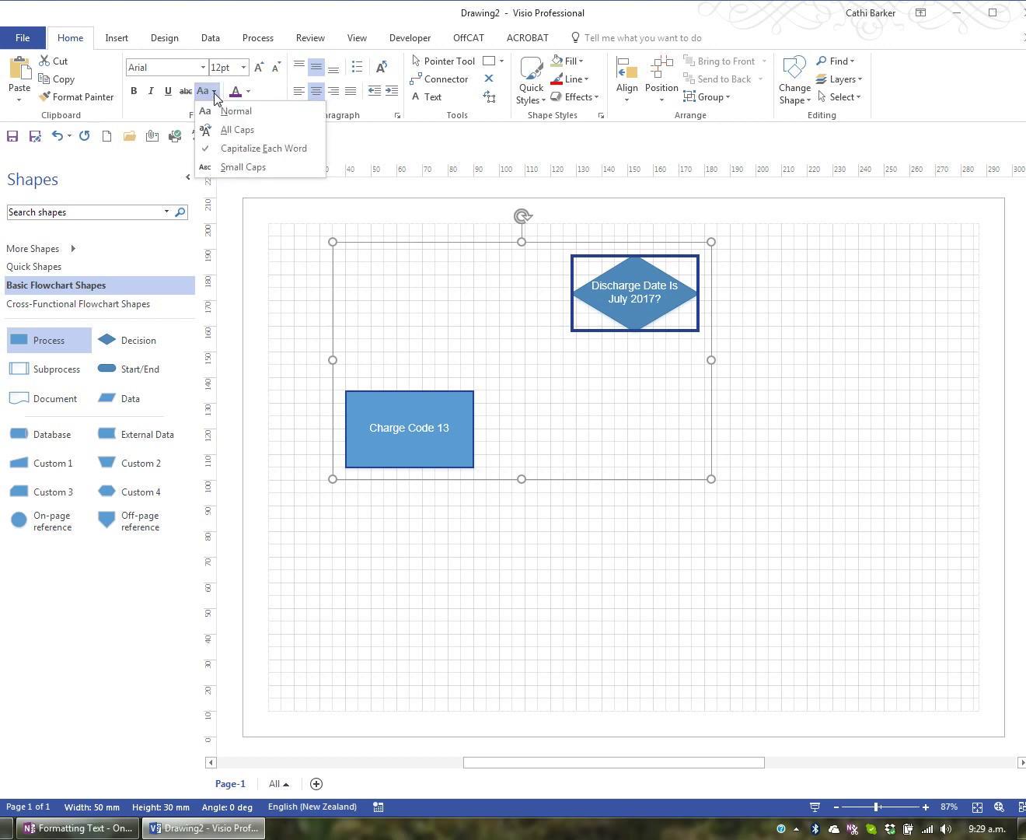
click(243, 168)
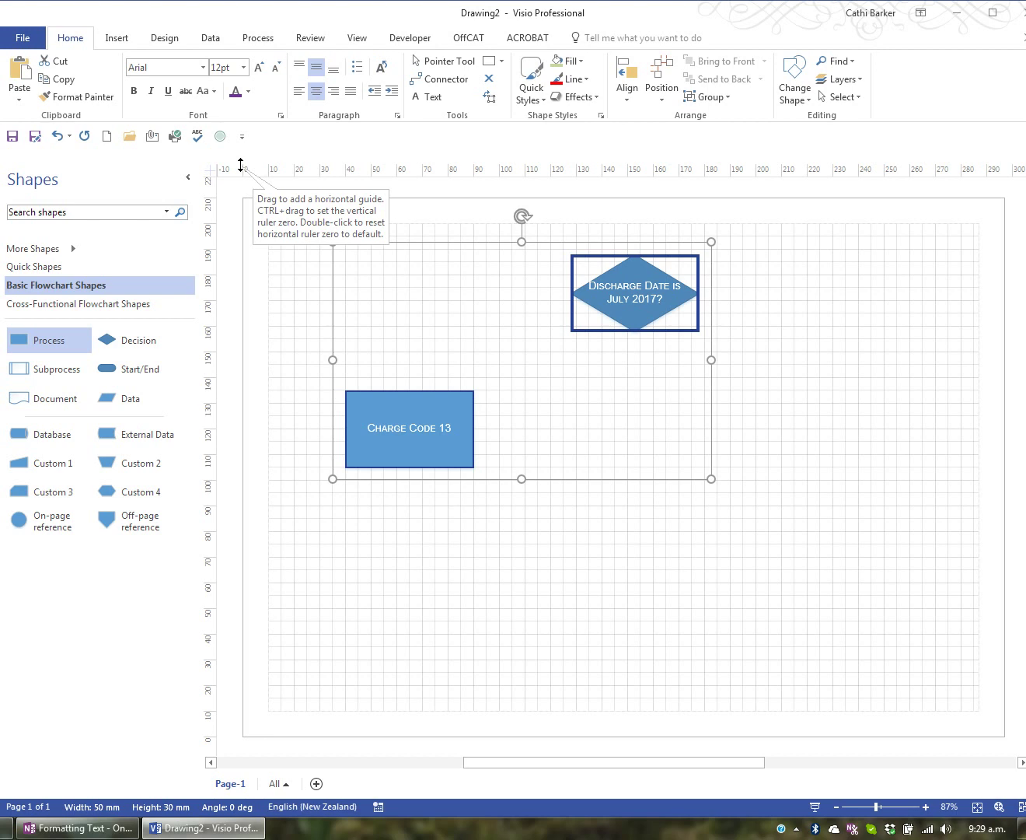
click(203, 91)
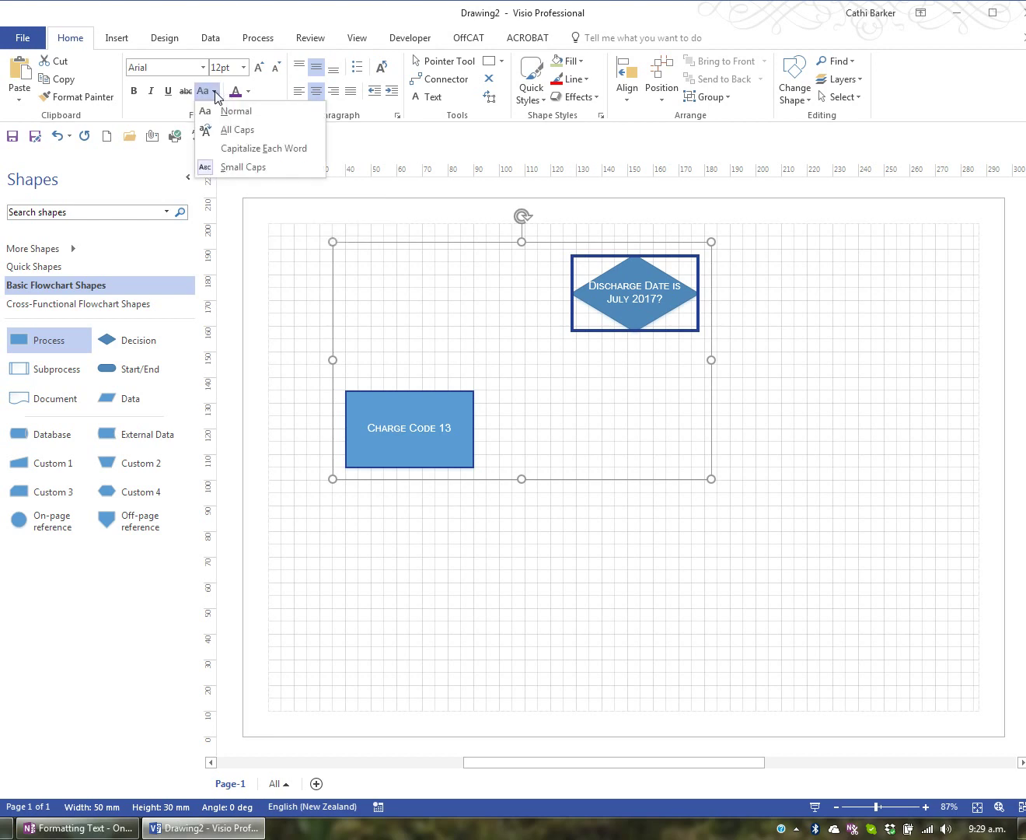
click(226, 111)
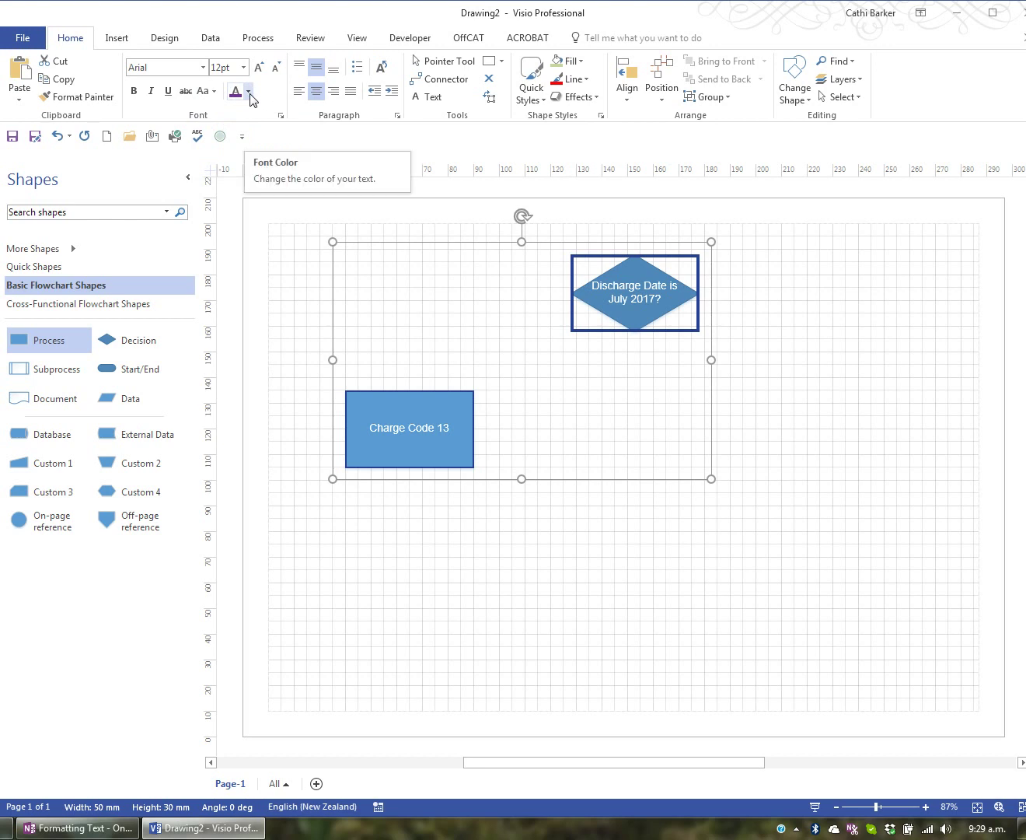
Step: Change both shapes' label colour to the Black swatch
click(249, 91)
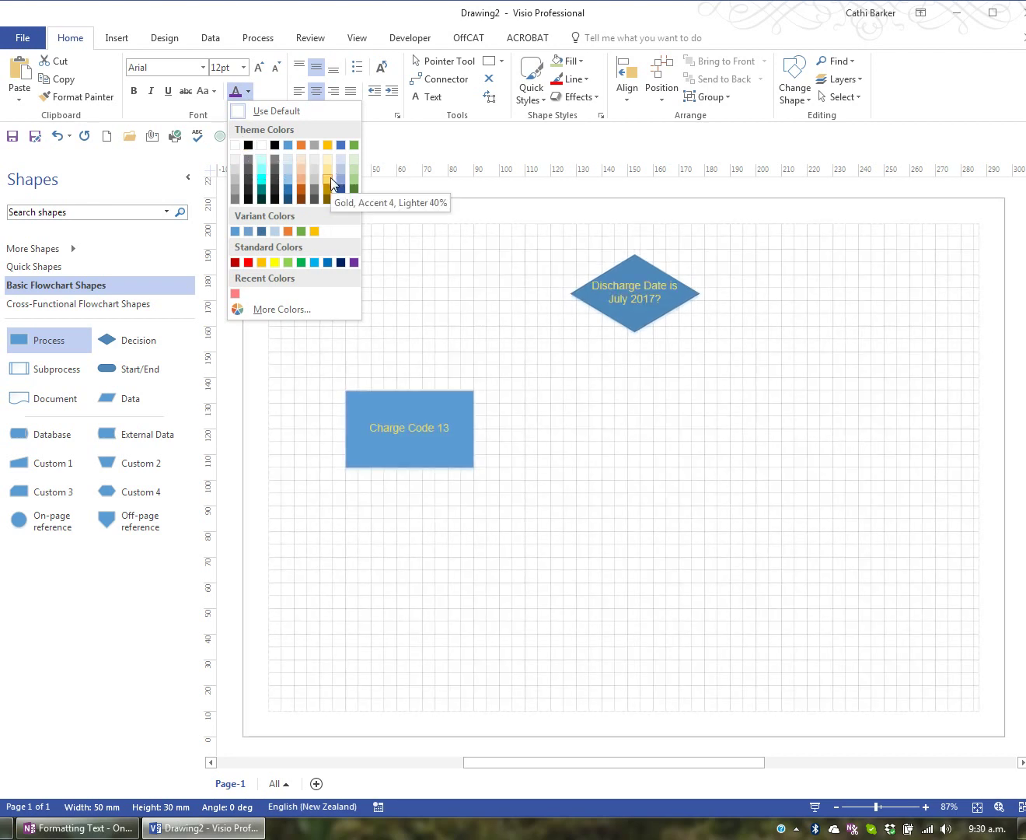
click(248, 145)
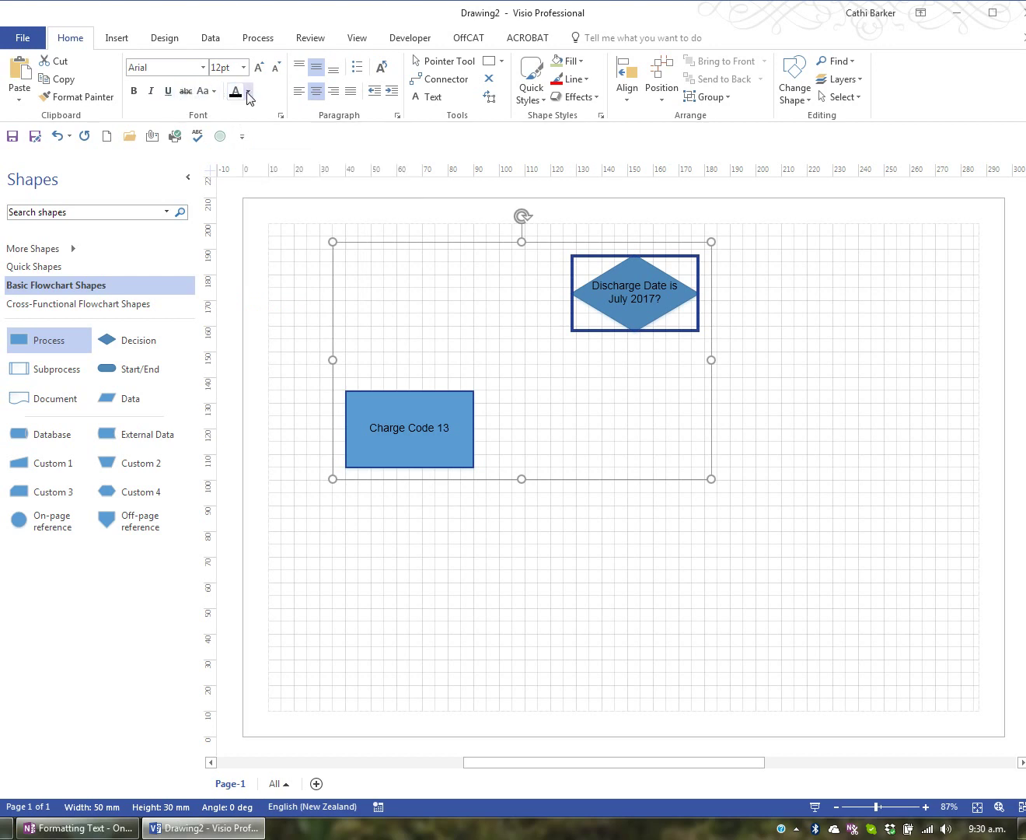
Step: In the Text dialog, review Case, Position, Underline, Strikethrough and Style lists, keeping the defaults
click(282, 119)
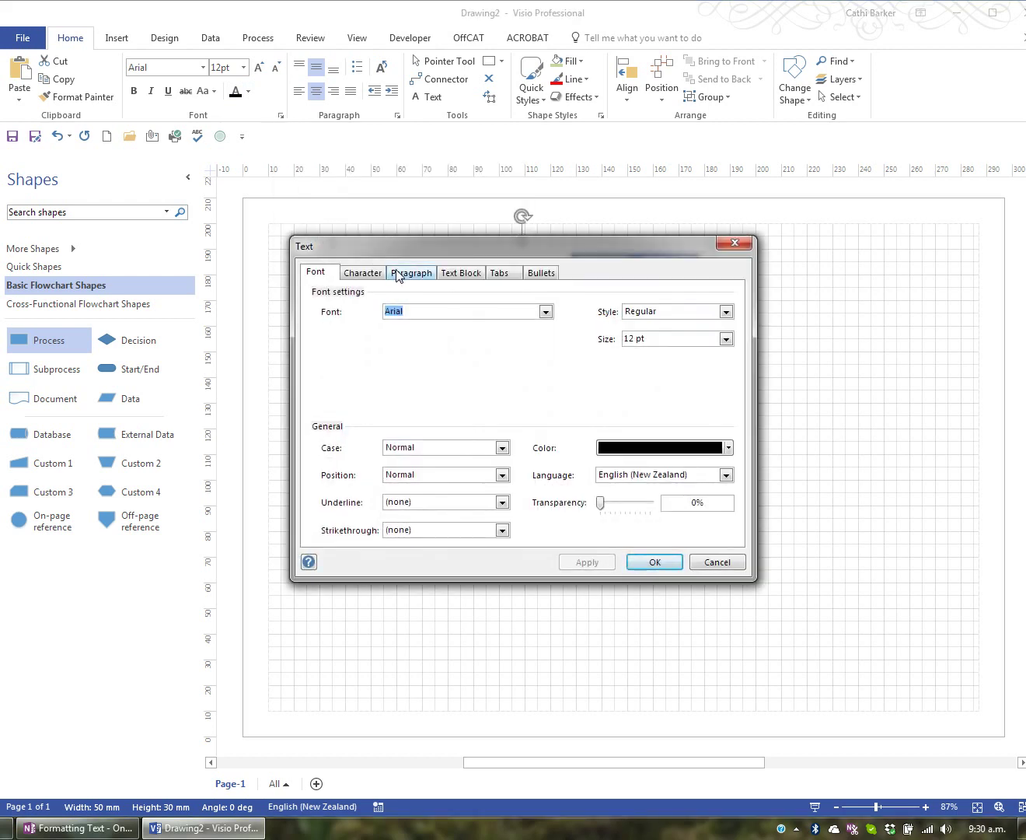
click(501, 448)
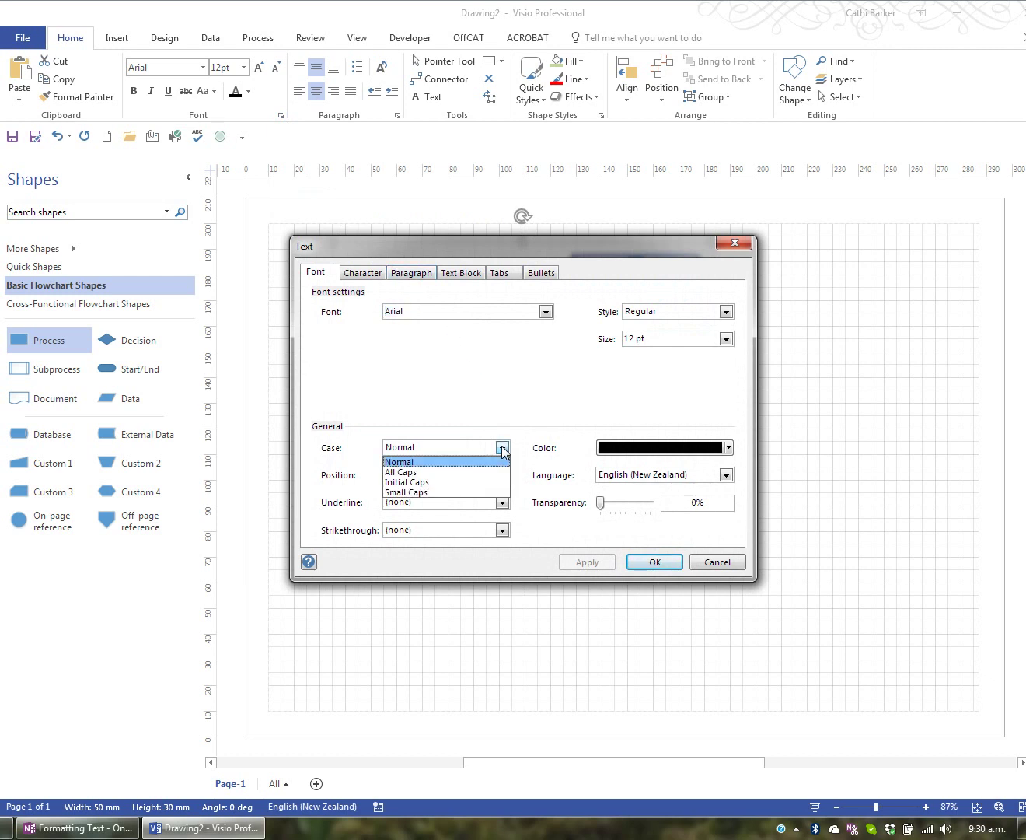
click(503, 449)
click(502, 474)
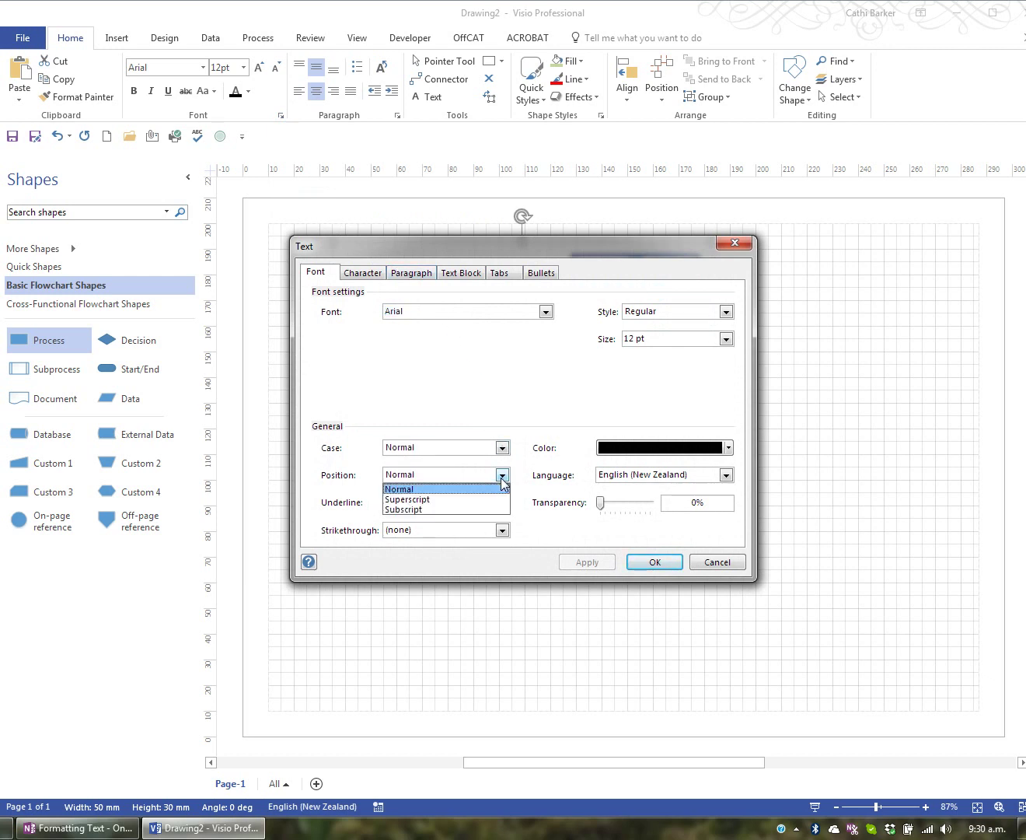
click(501, 477)
click(501, 503)
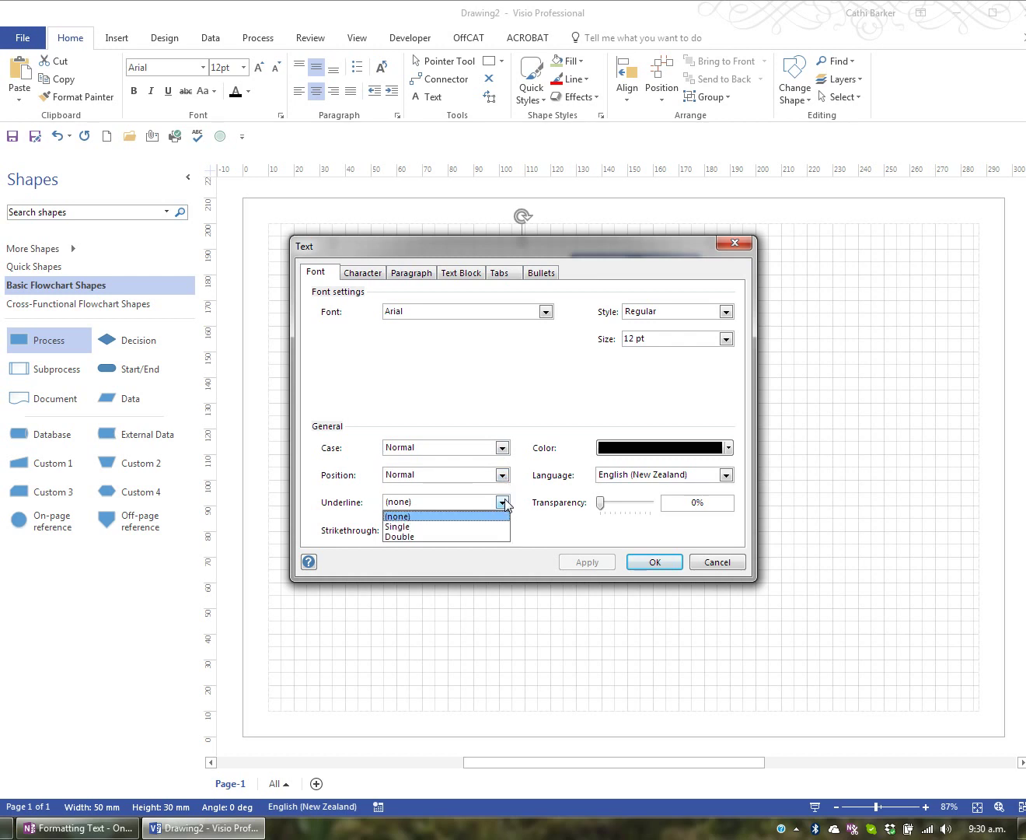
click(503, 502)
click(505, 532)
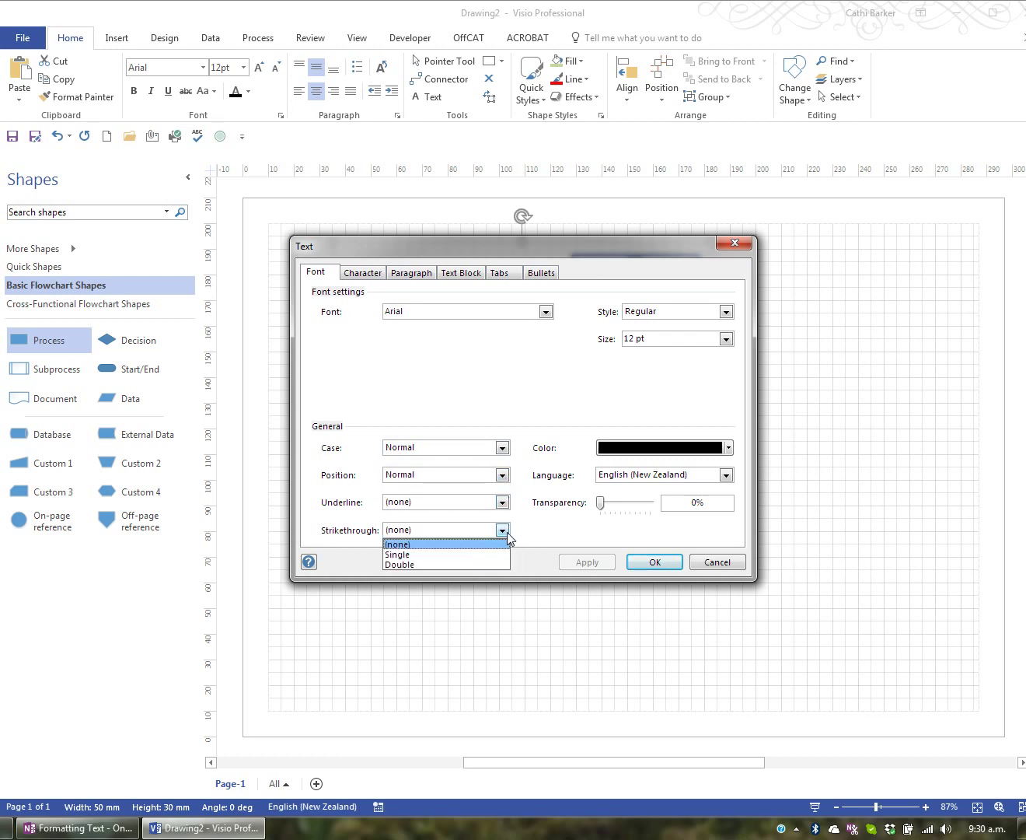
click(506, 533)
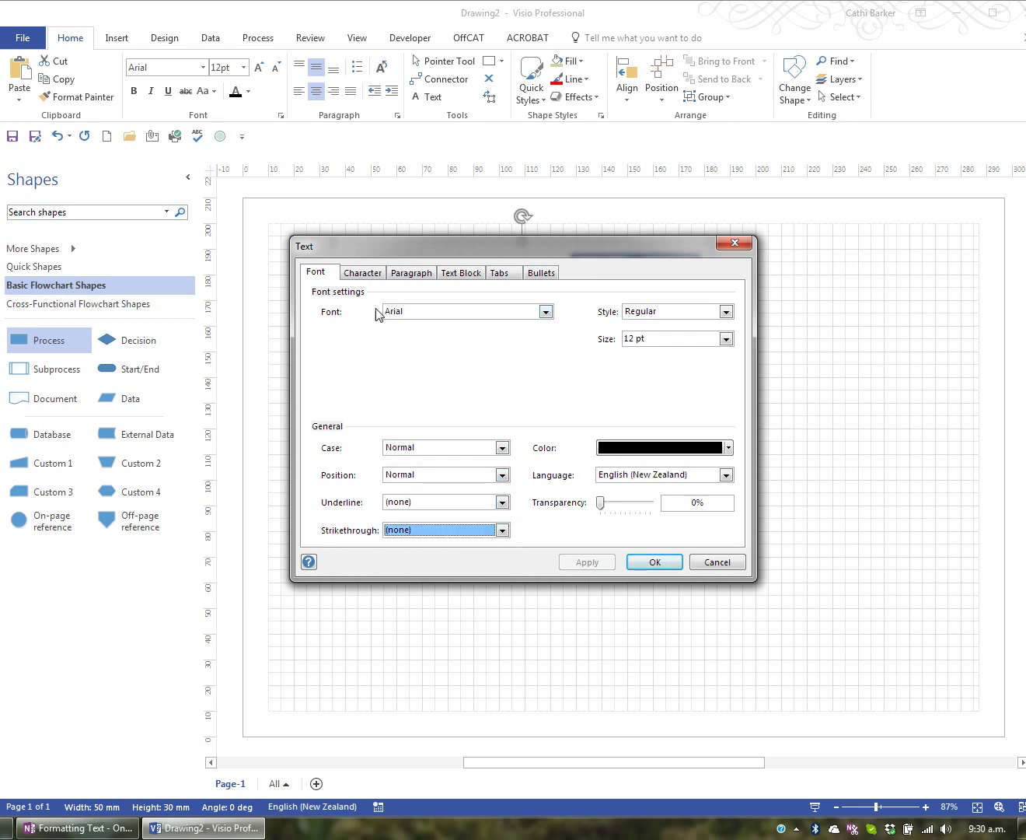
click(726, 312)
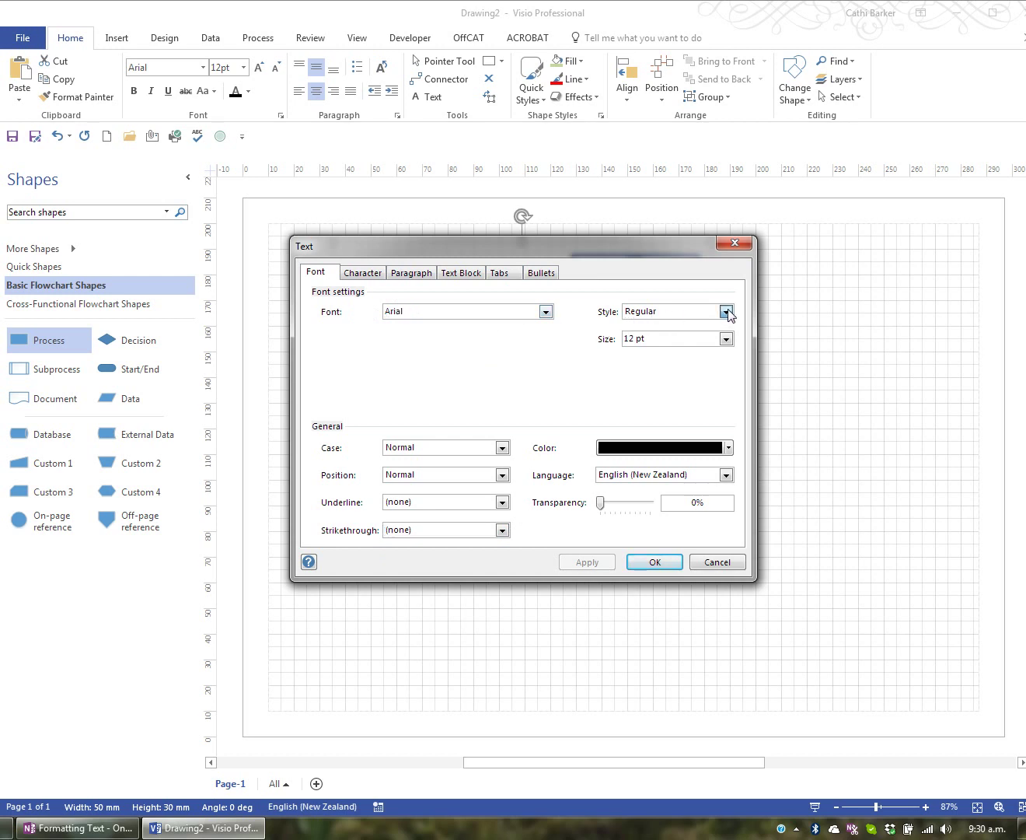
click(728, 314)
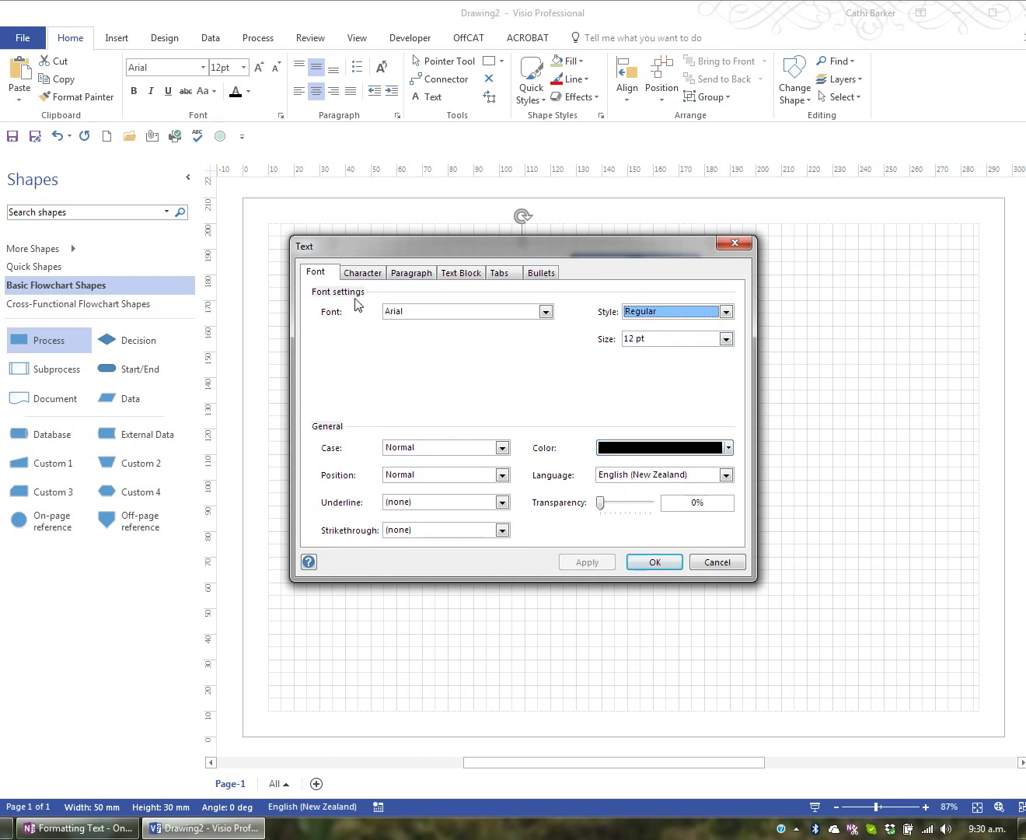
Step: On the Character tab, browse the spacing choices and keep Normal spacing at 100% scale
click(359, 273)
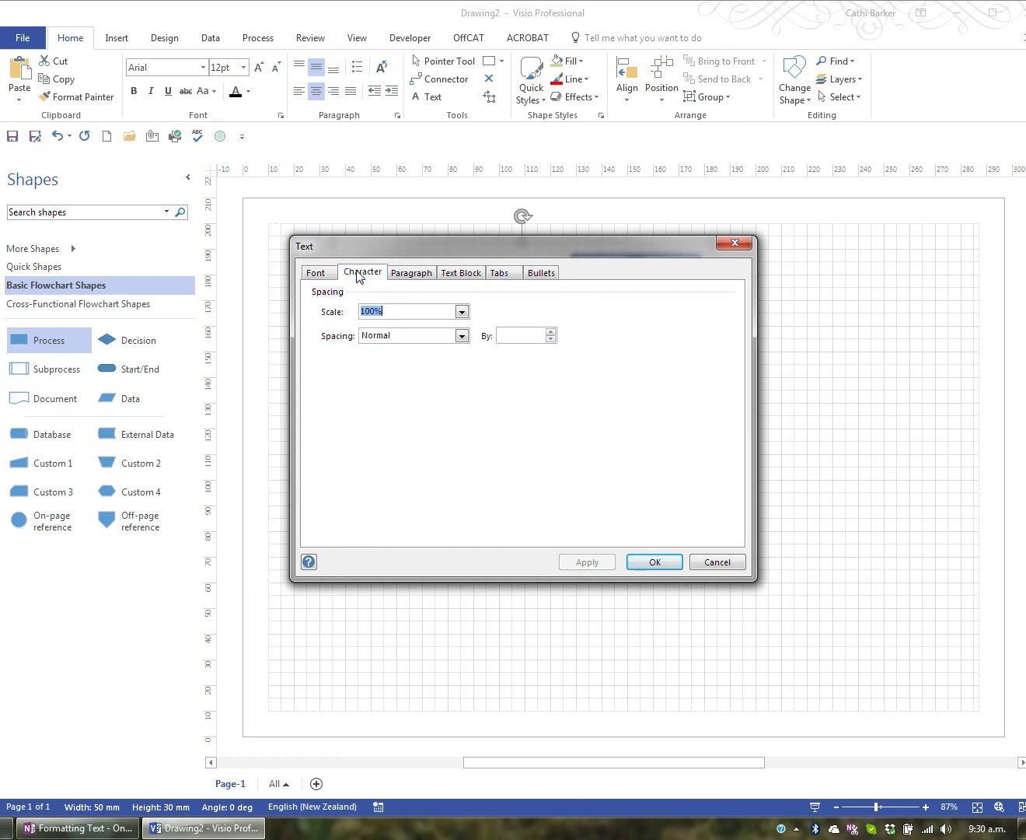
click(462, 335)
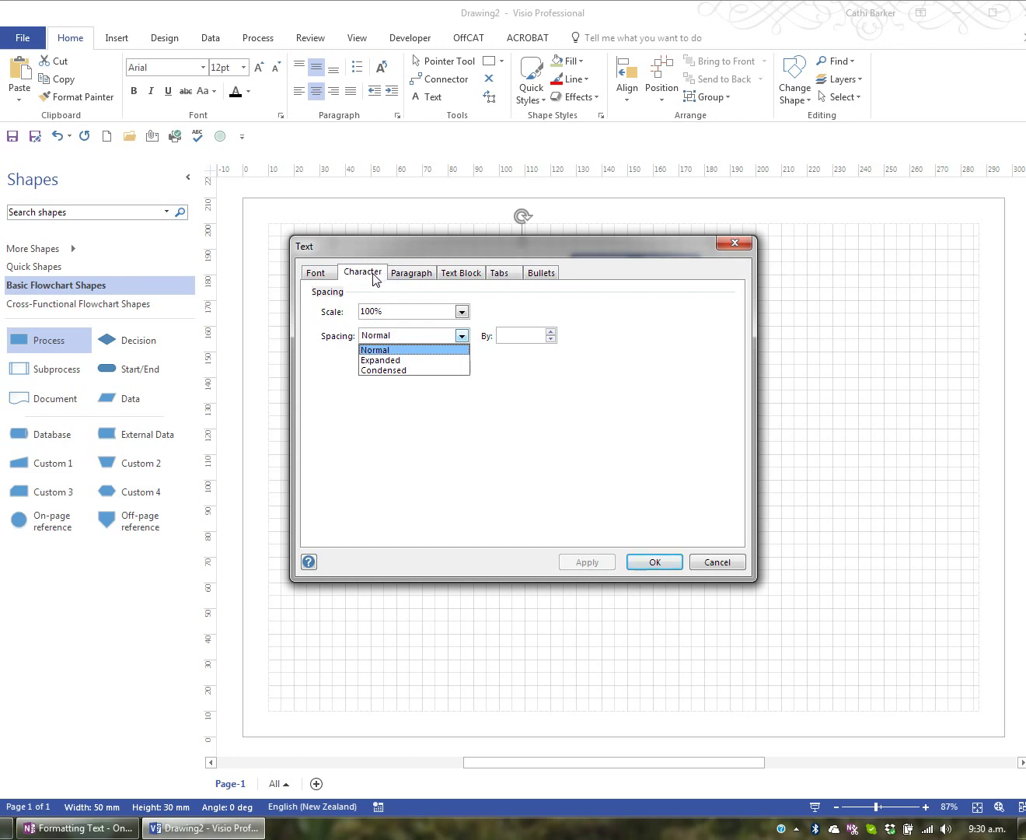
key(Down)
key(Down)
key(Escape)
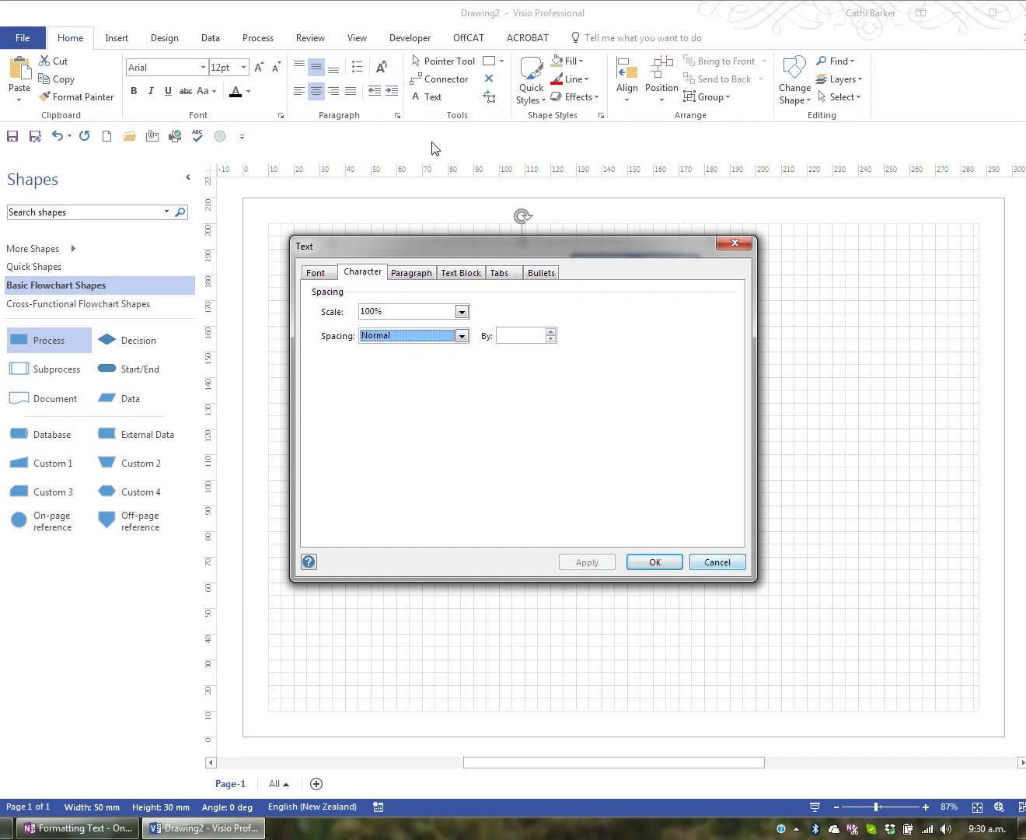
Step: Close the Text dialog and try top, bottom, then middle vertical alignment for both labels
click(735, 574)
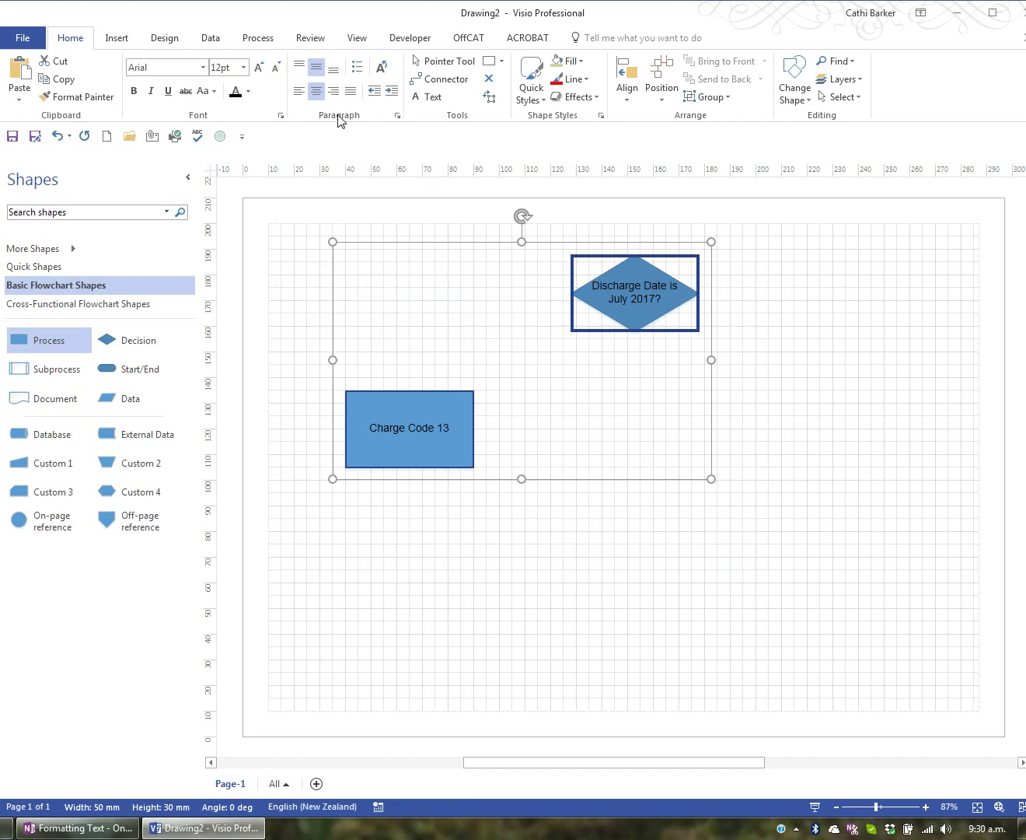
click(300, 68)
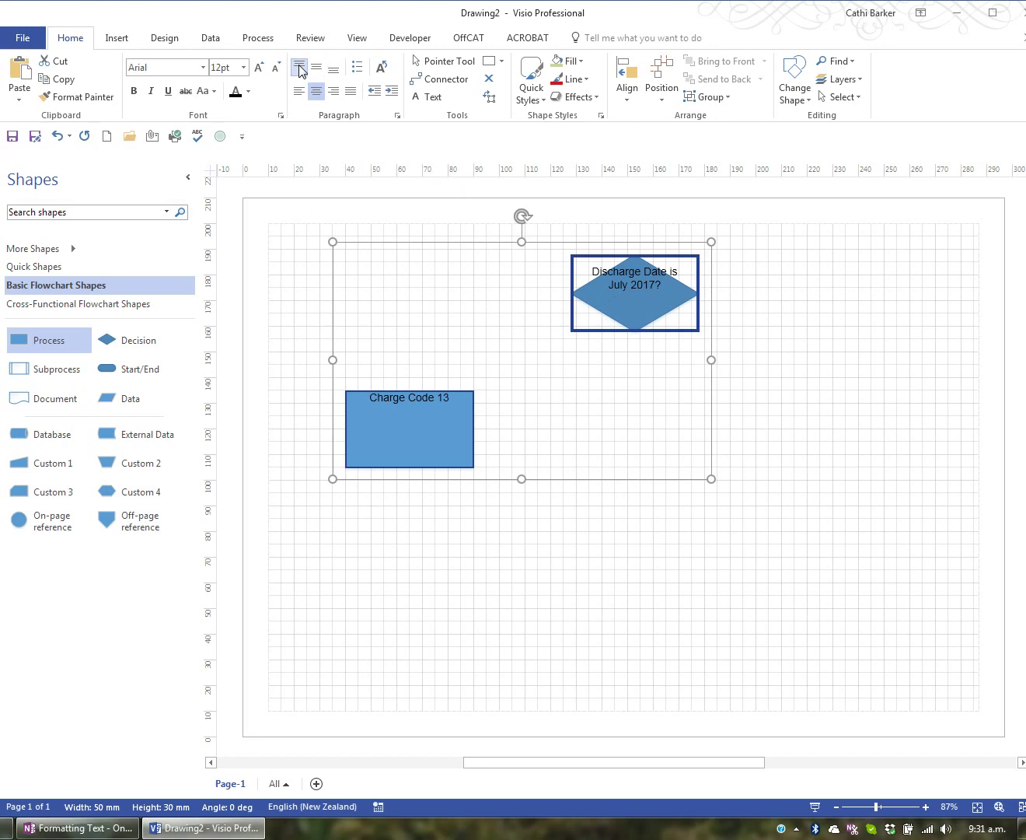
click(332, 70)
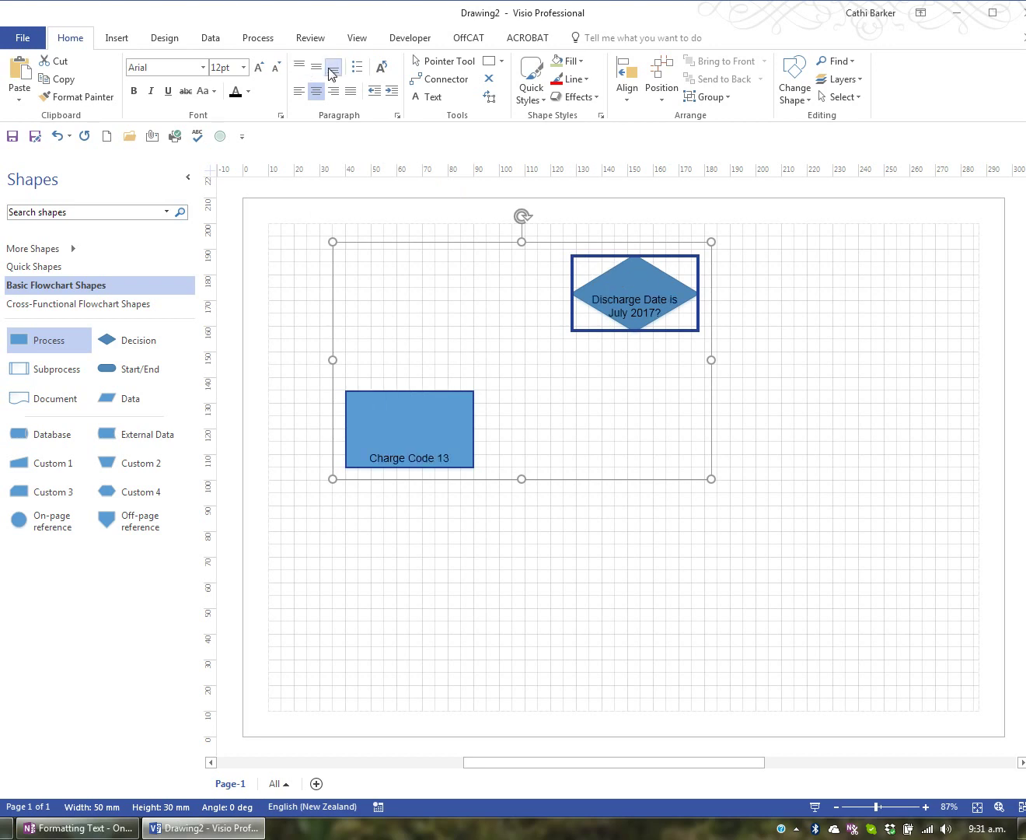
click(317, 69)
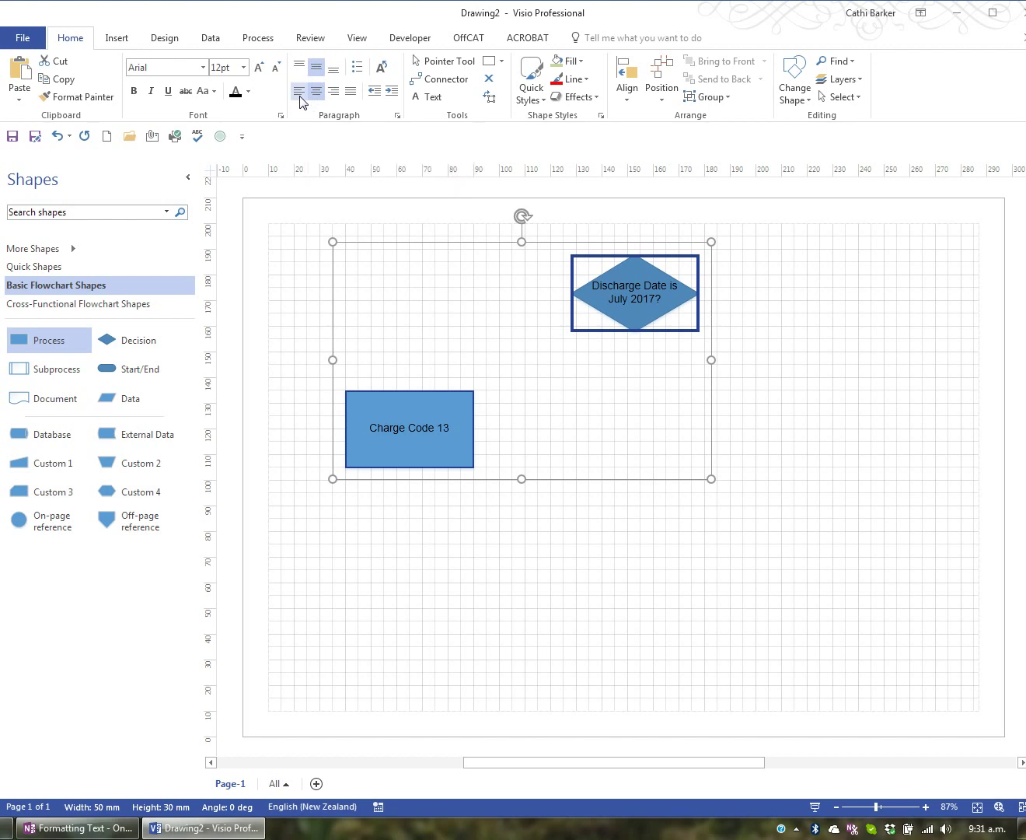
Step: Try left and right alignment, then centre the text in both shapes
click(299, 93)
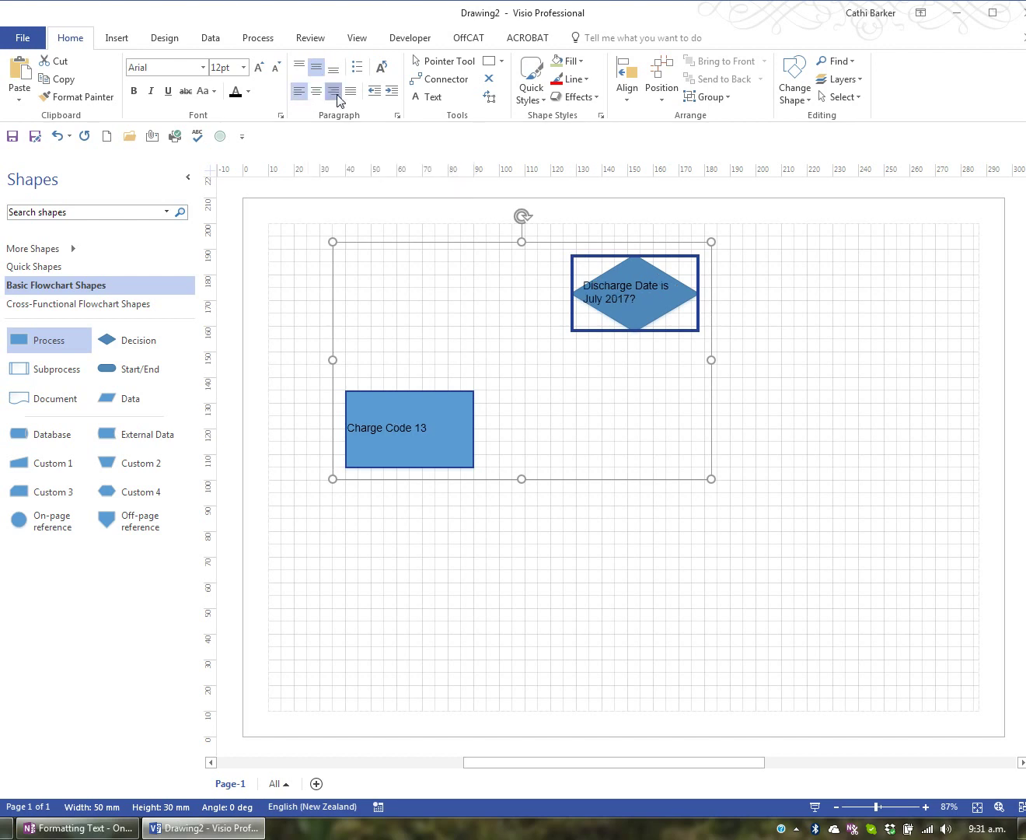
click(336, 97)
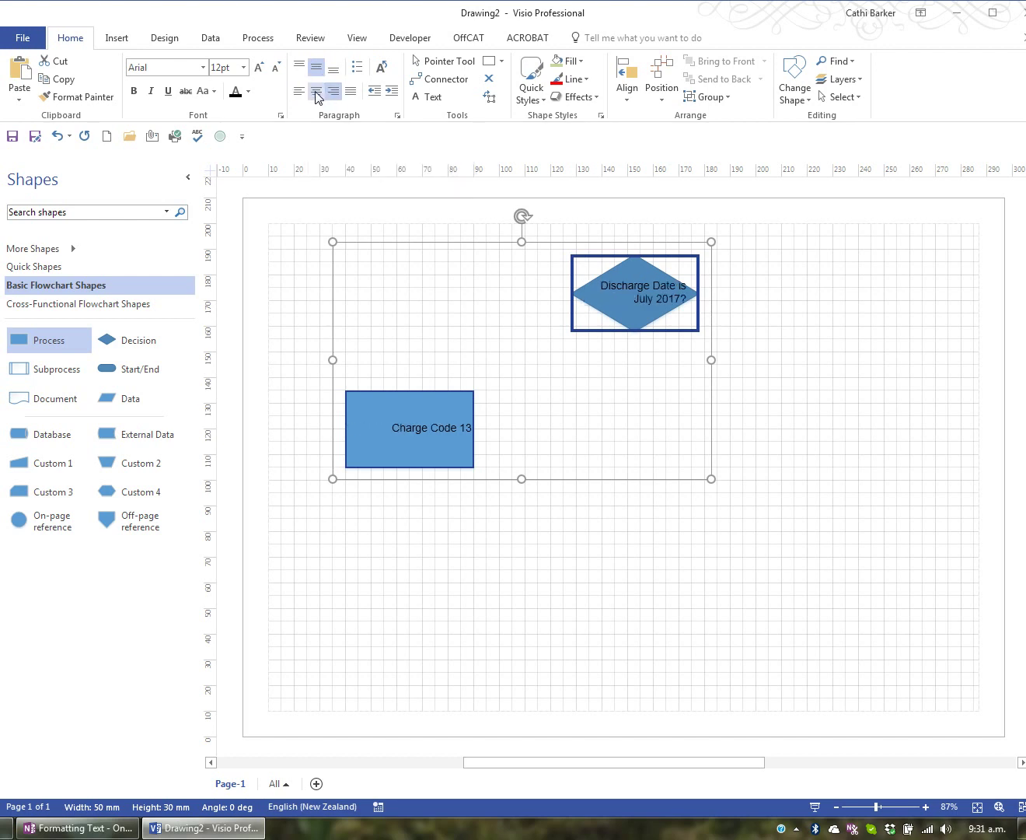
click(317, 93)
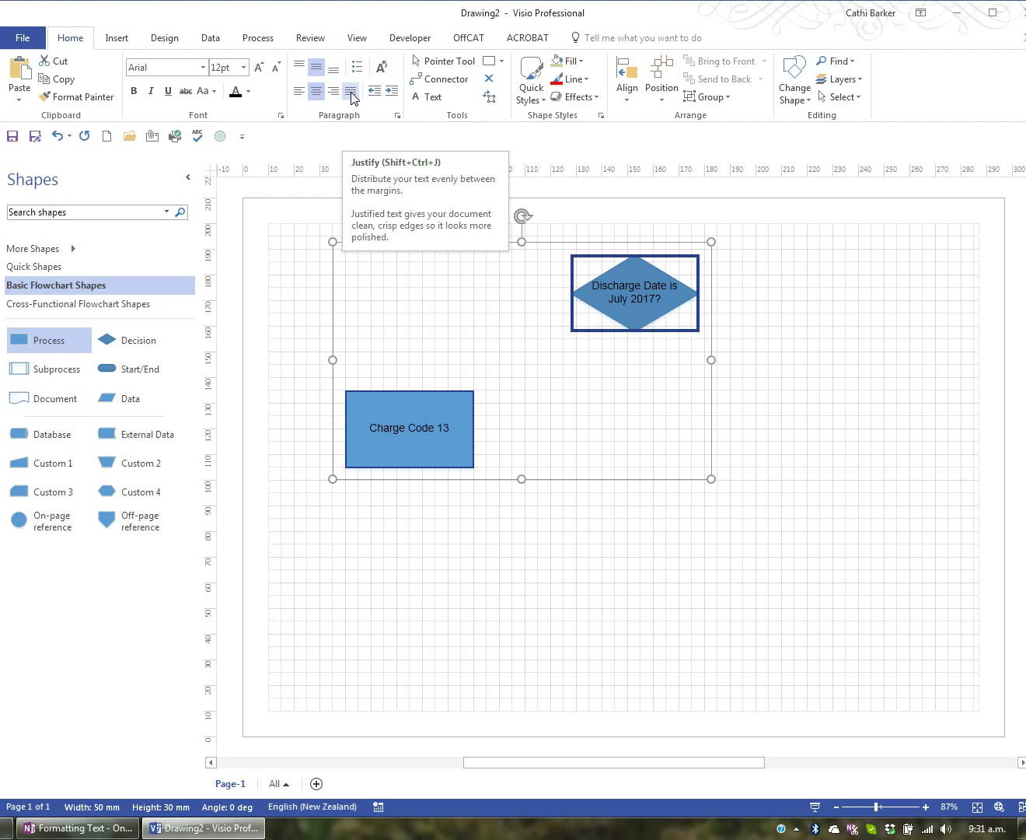
click(392, 92)
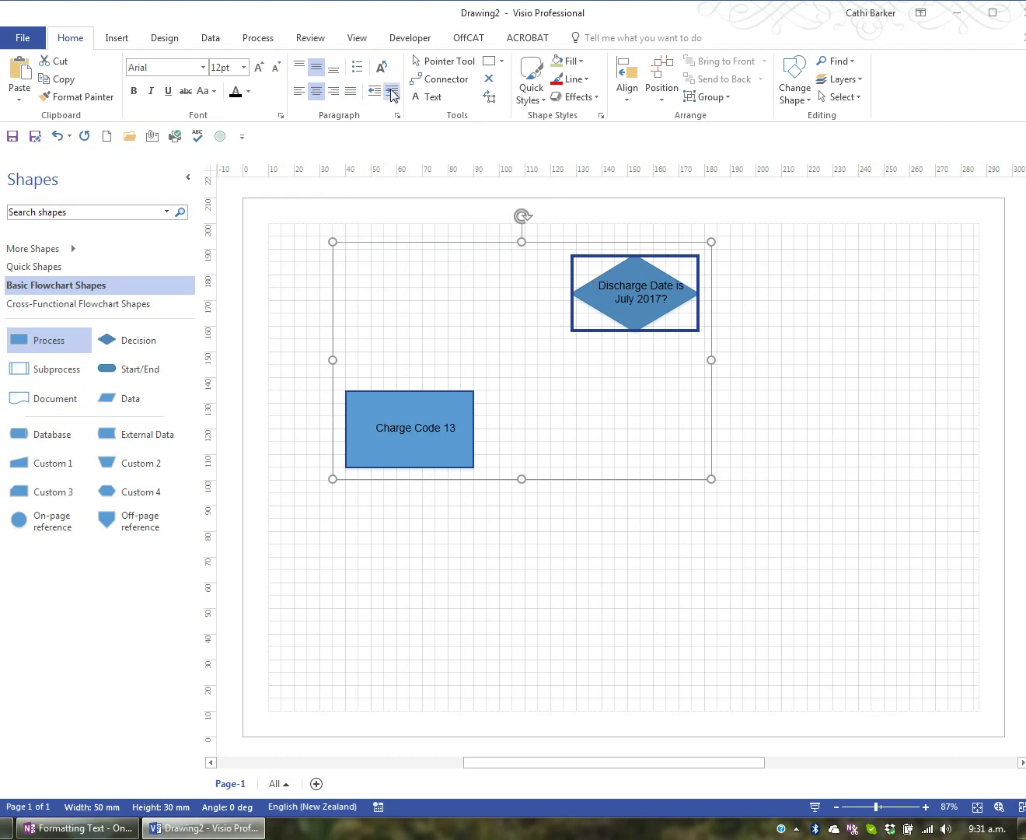
click(393, 93)
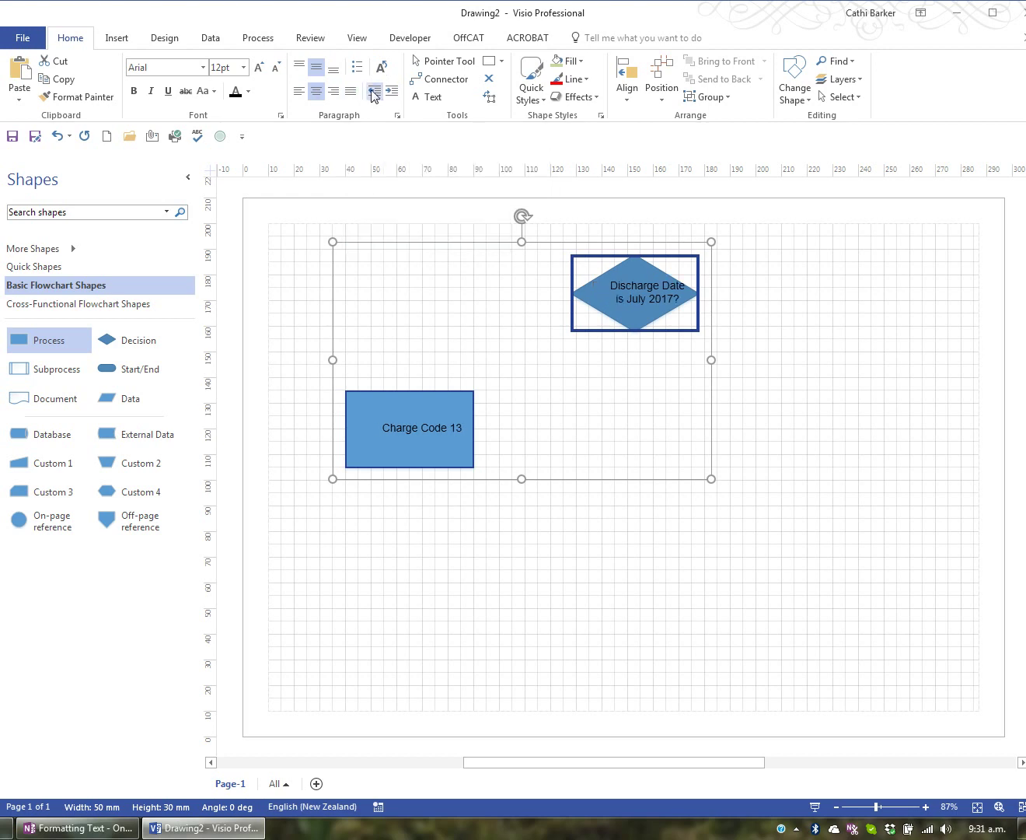
click(373, 92)
click(374, 93)
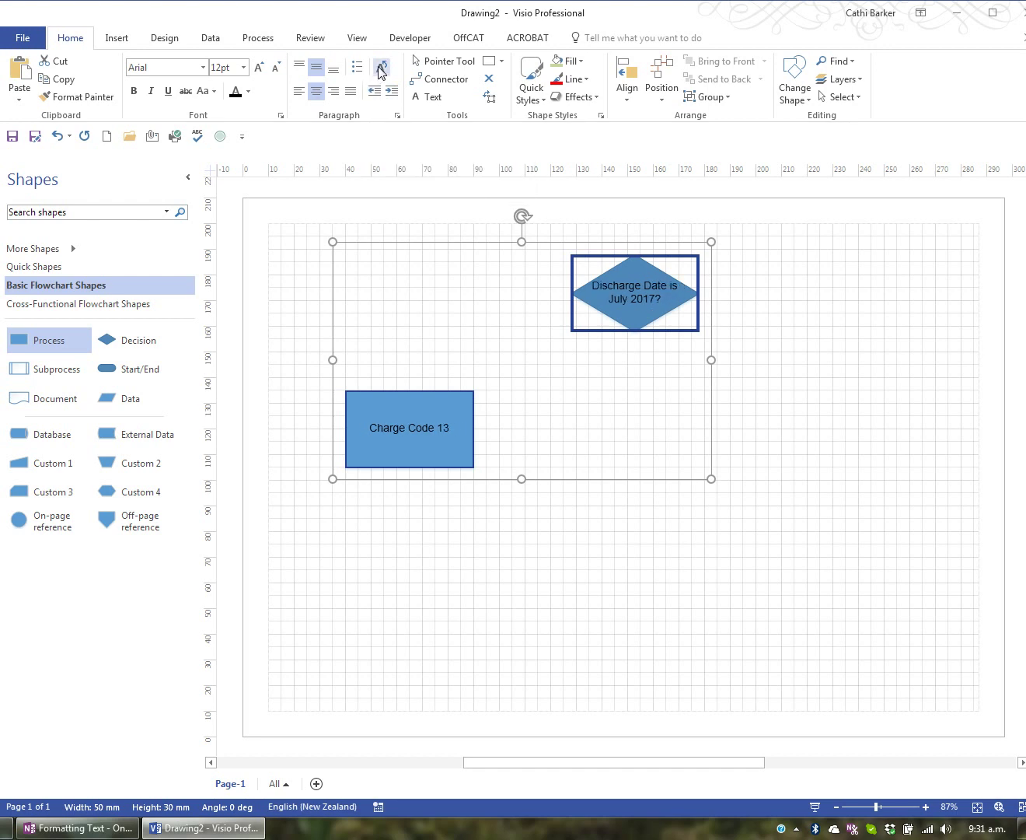
click(381, 71)
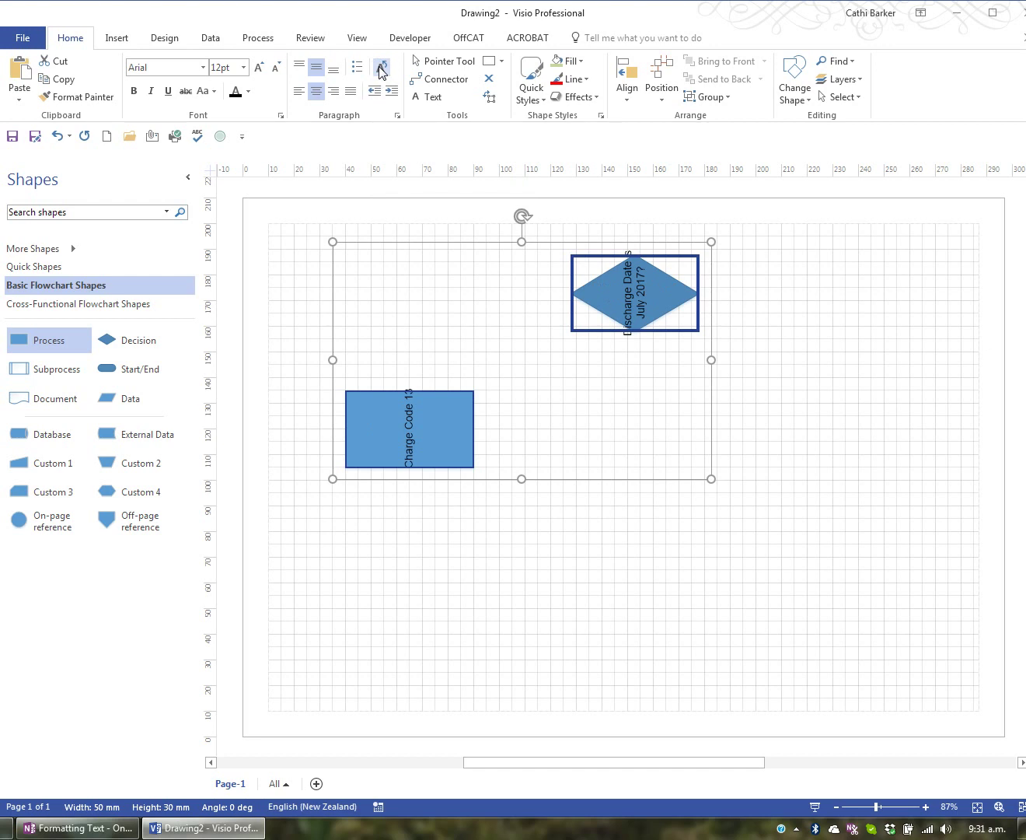
click(381, 70)
click(381, 71)
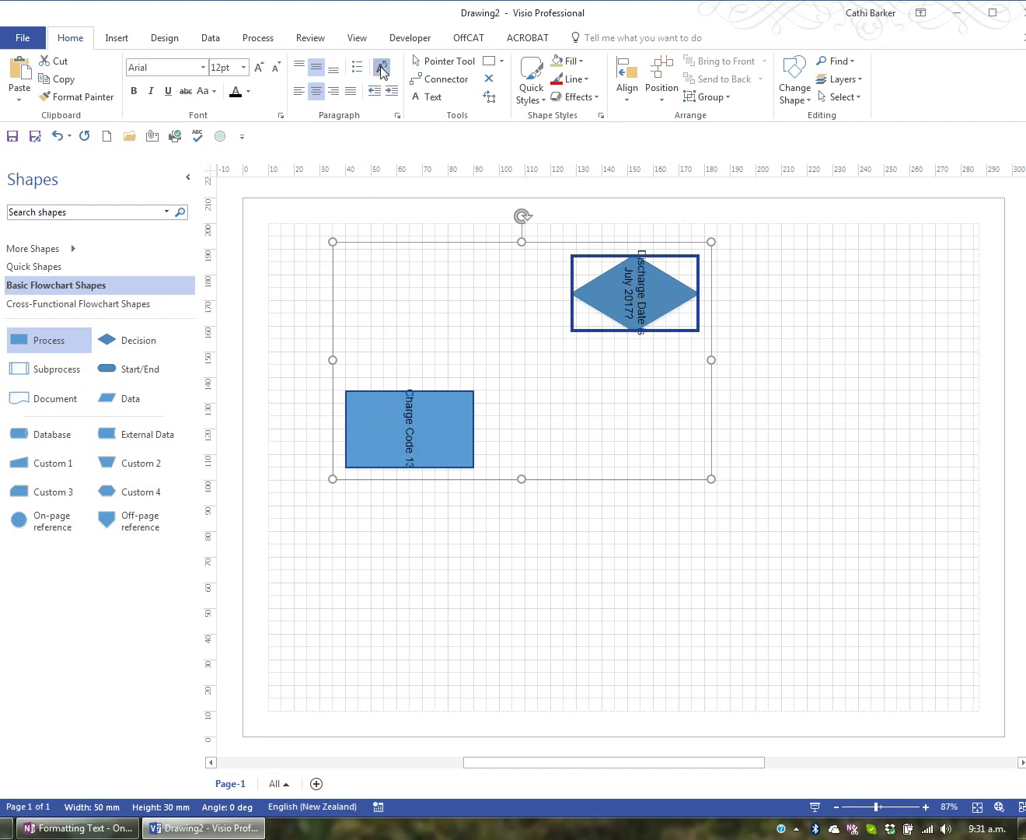
click(382, 71)
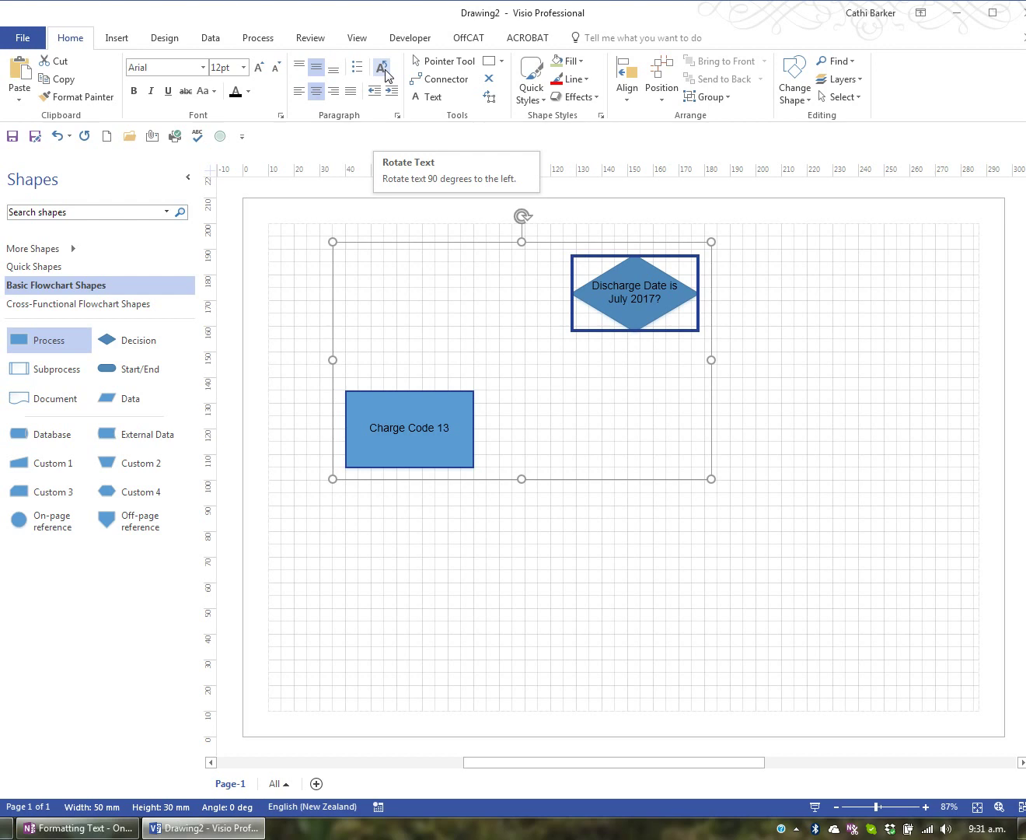
click(356, 71)
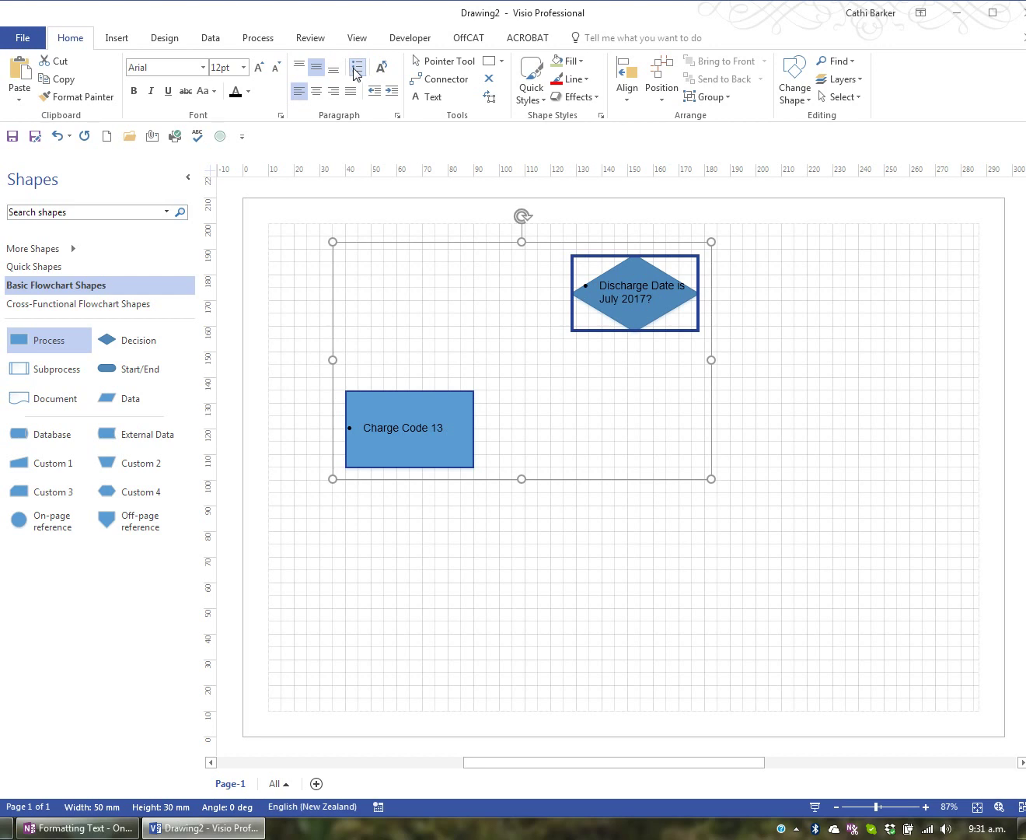
click(357, 73)
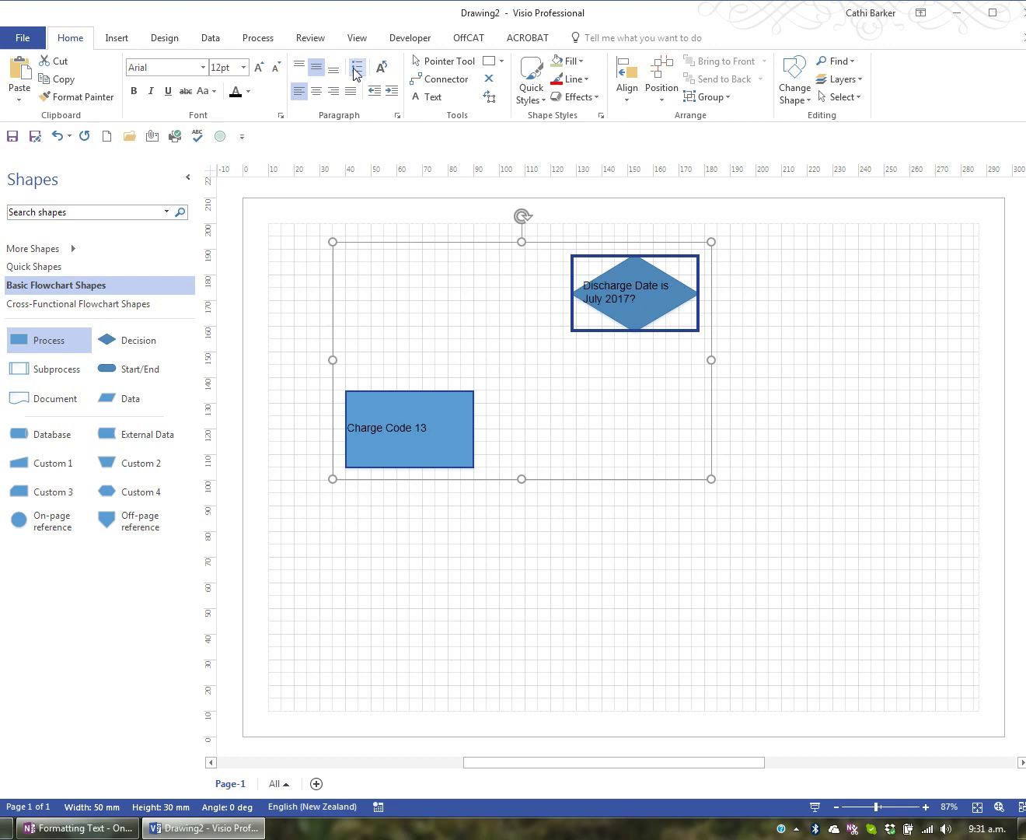
click(317, 92)
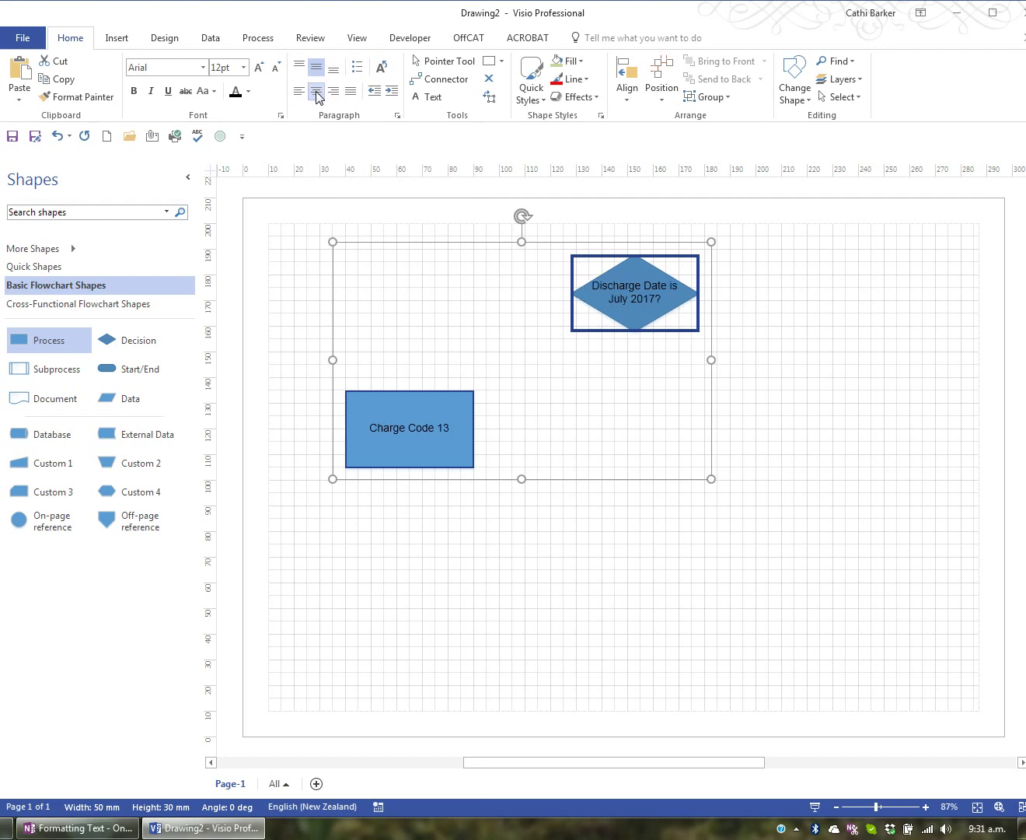
click(398, 117)
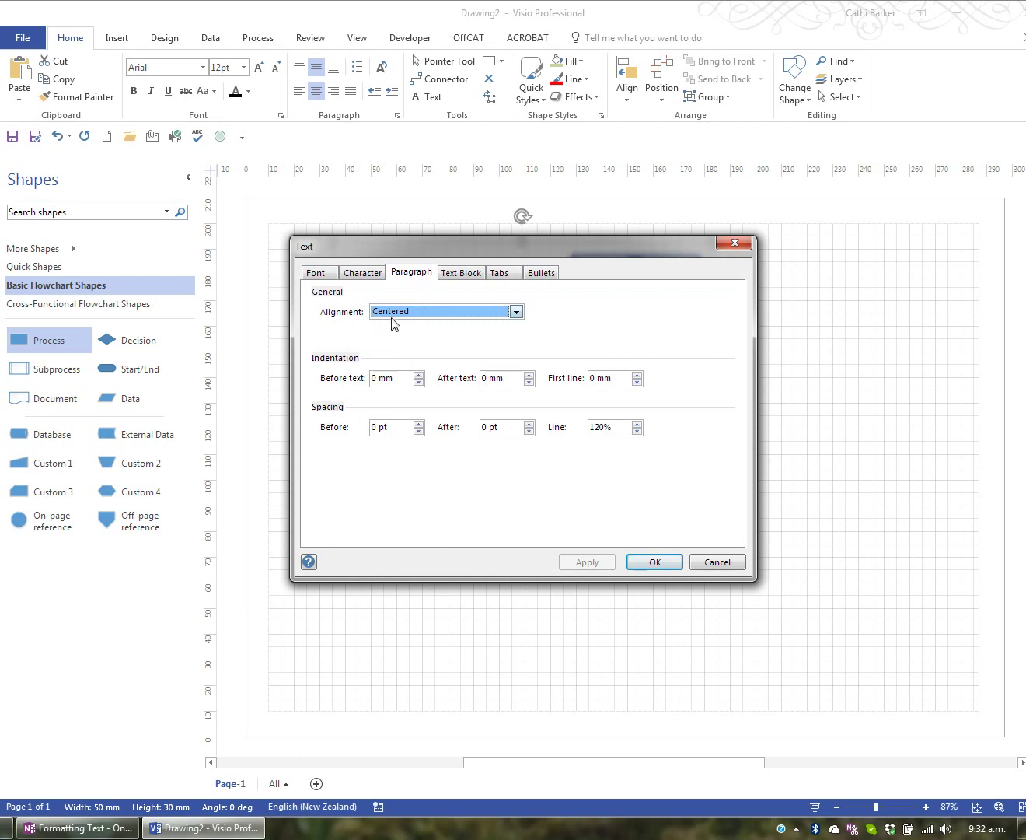
click(553, 273)
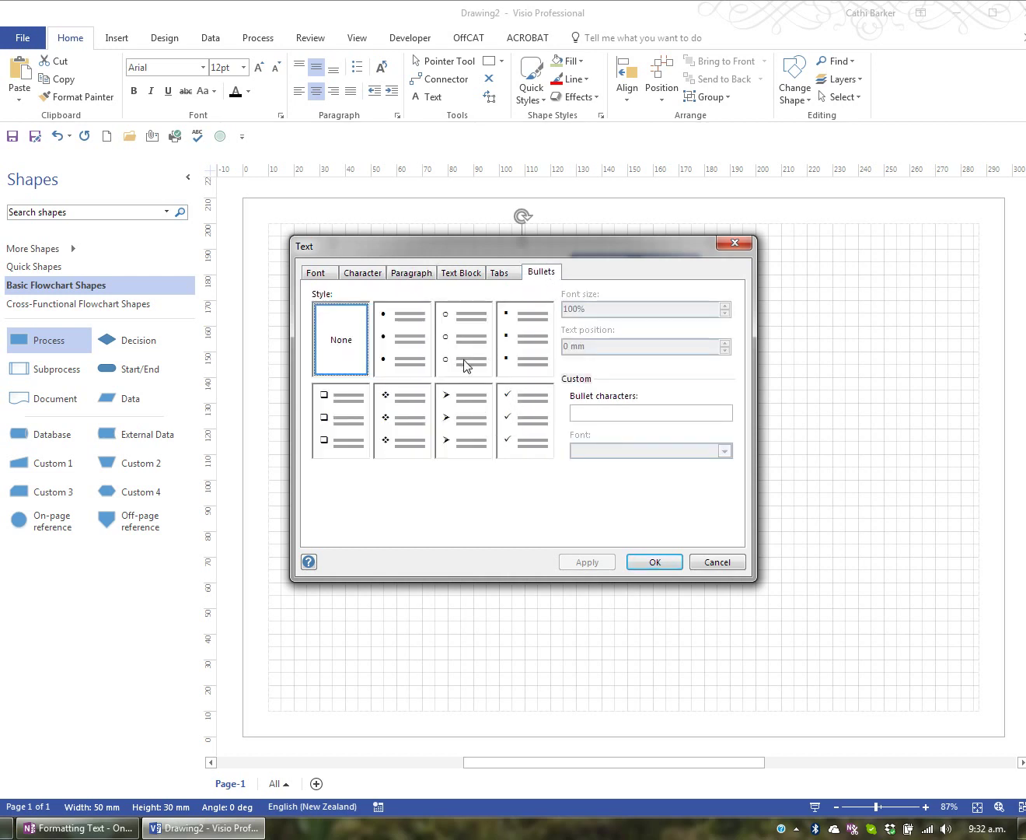
click(501, 276)
click(474, 276)
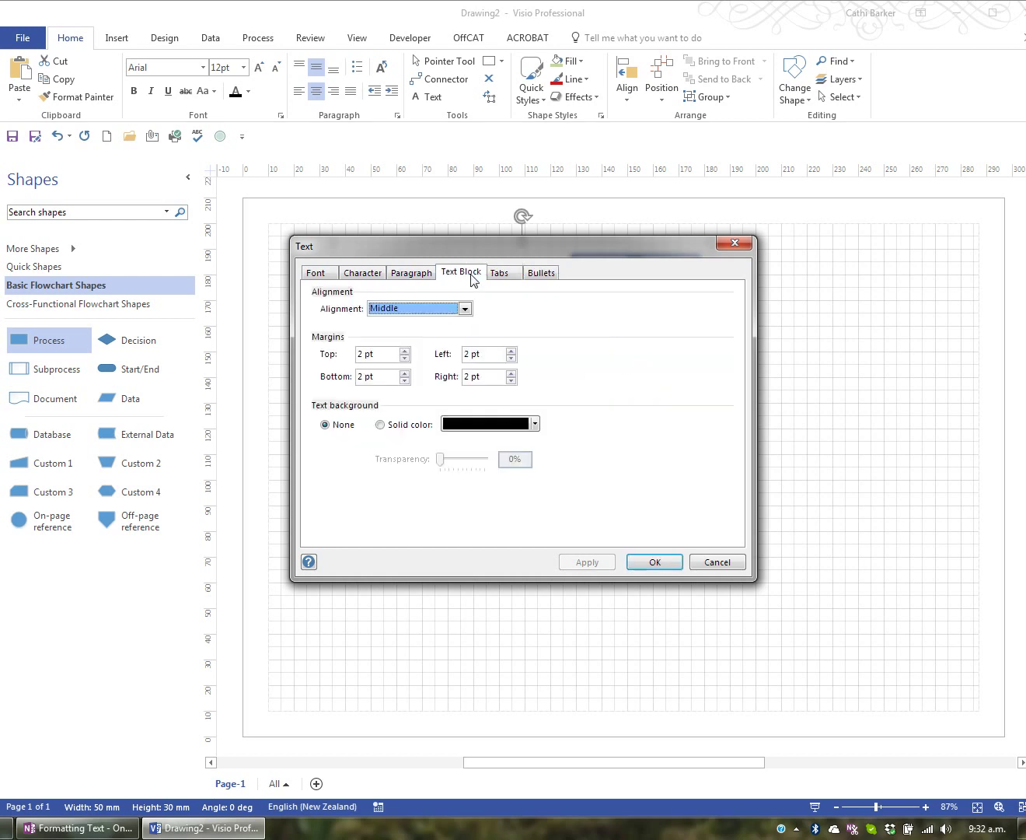
click(731, 565)
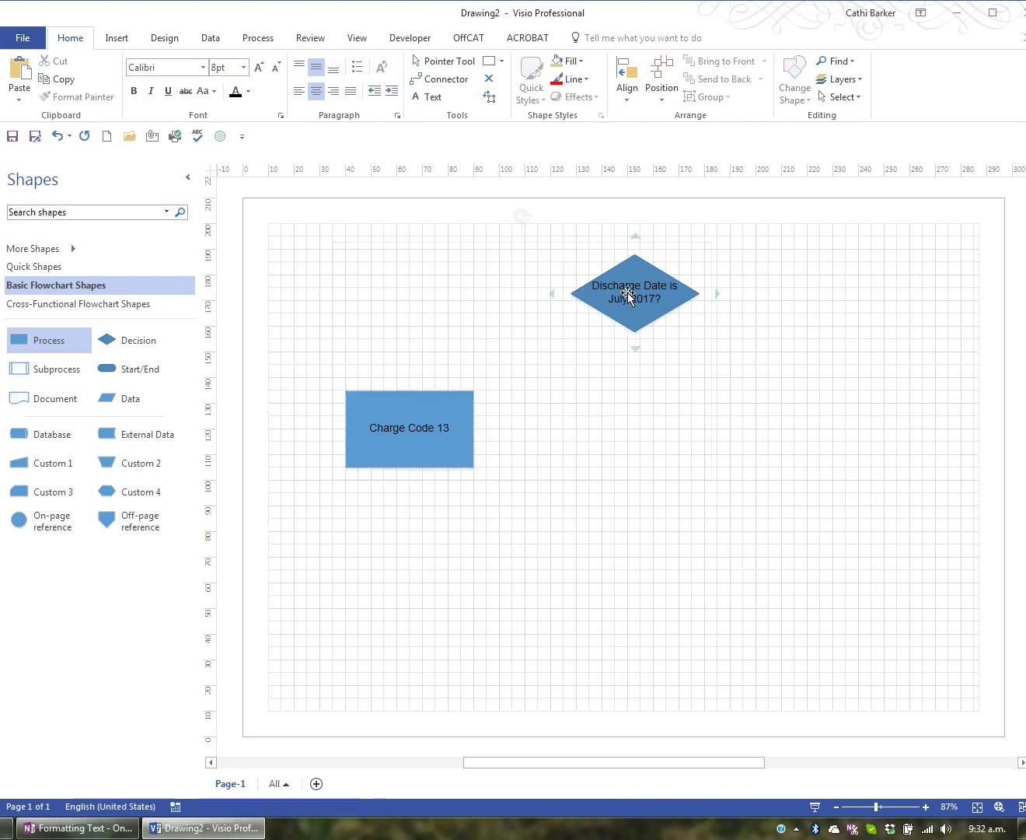
Step: Deselect, then open the Discharge Date diamond's text for editing with the cursor before 'Discharge'
key(Escape)
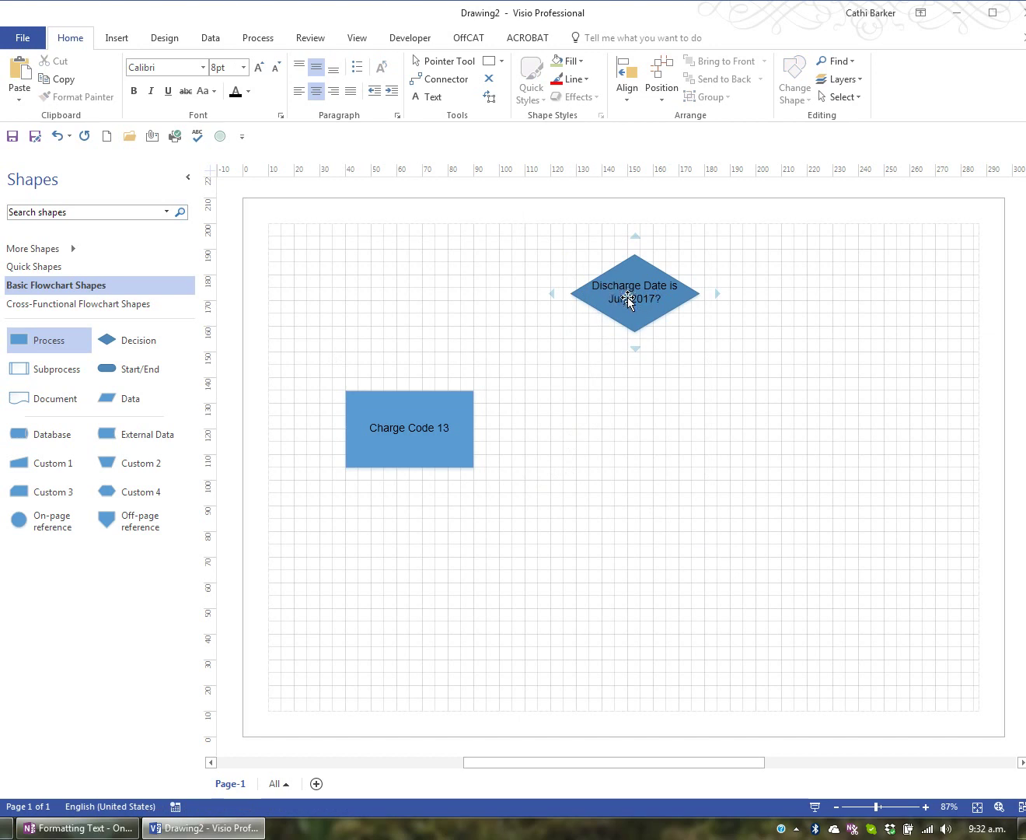
click(663, 301)
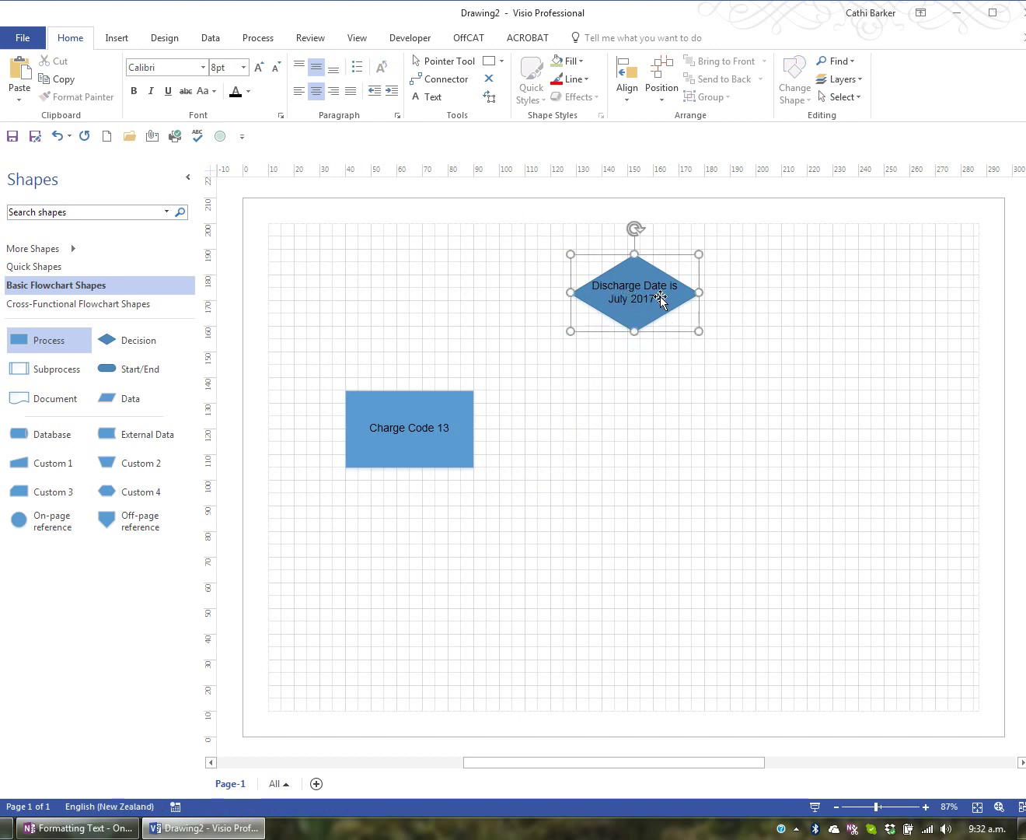
double_click(665, 300)
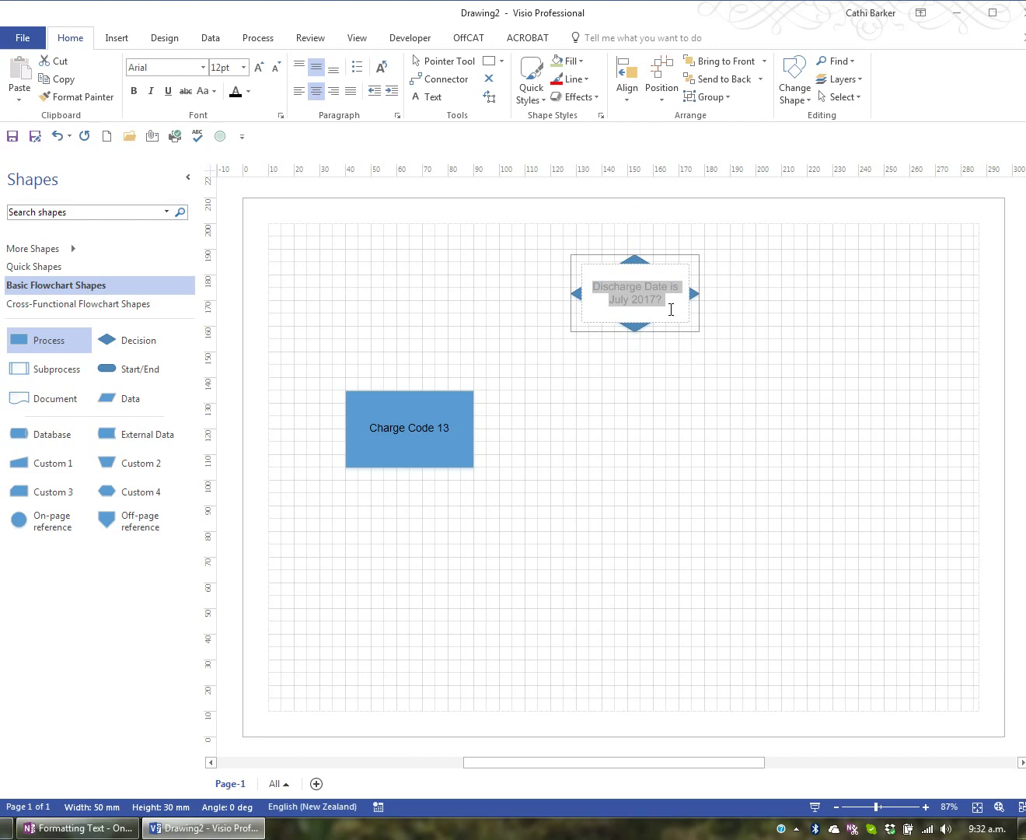
click(593, 287)
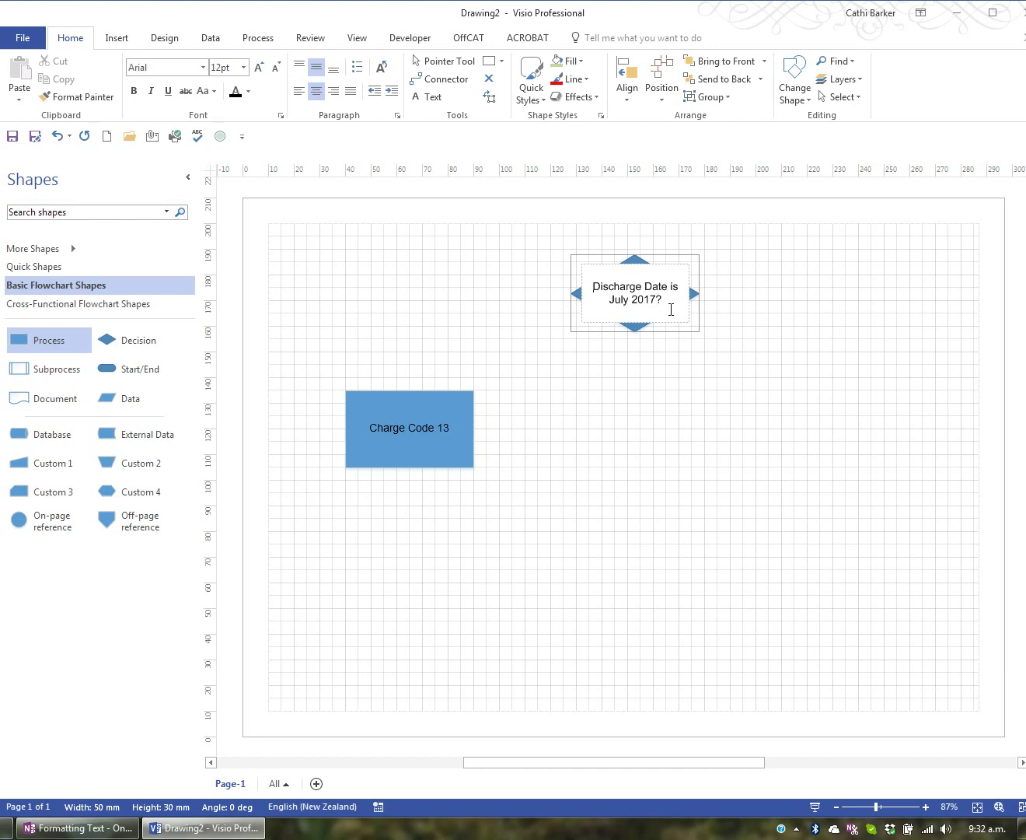
Step: Select all the diamond's text, then 'Discharge Date is' word by word, then deselect
key(ctrl+a)
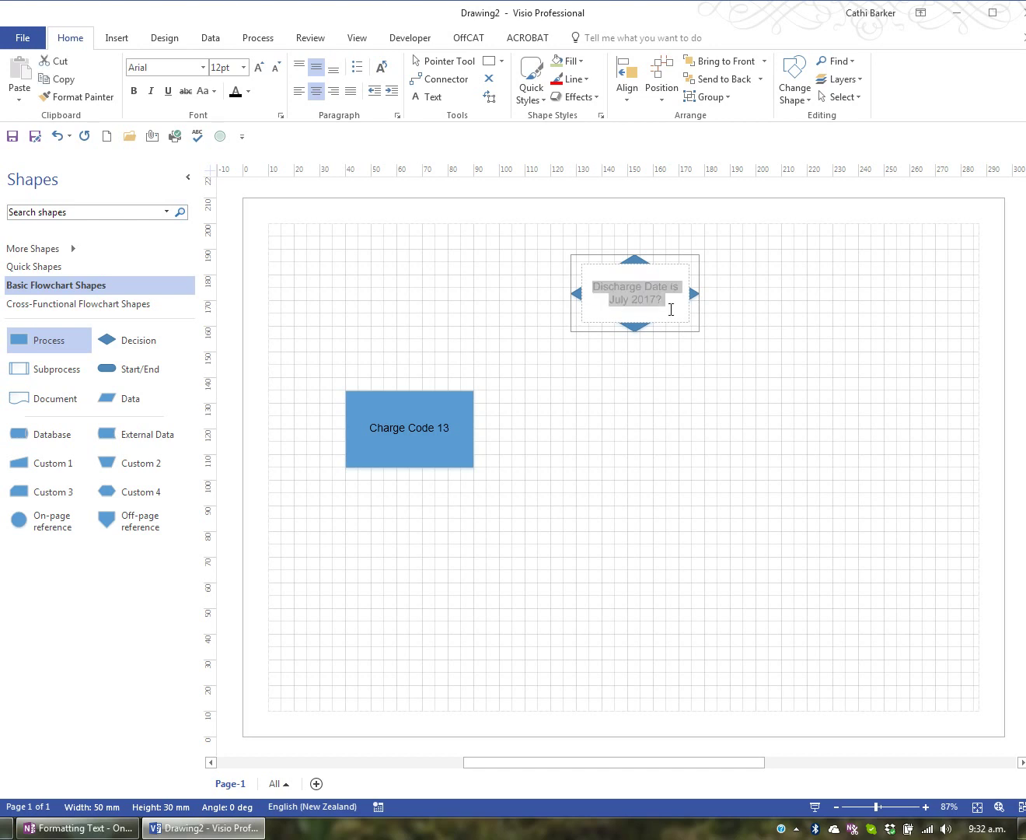
click(596, 291)
key(ctrl+shift+Right)
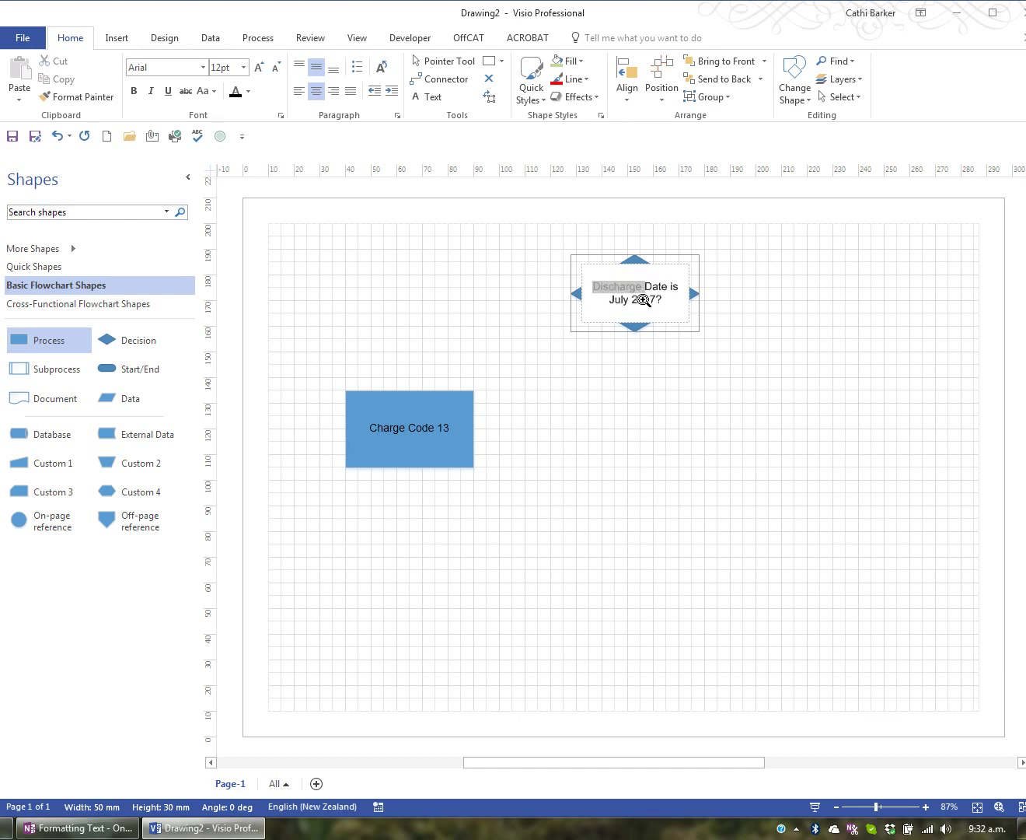
key(ctrl+shift+Right)
key(ctrl+shift+Right)
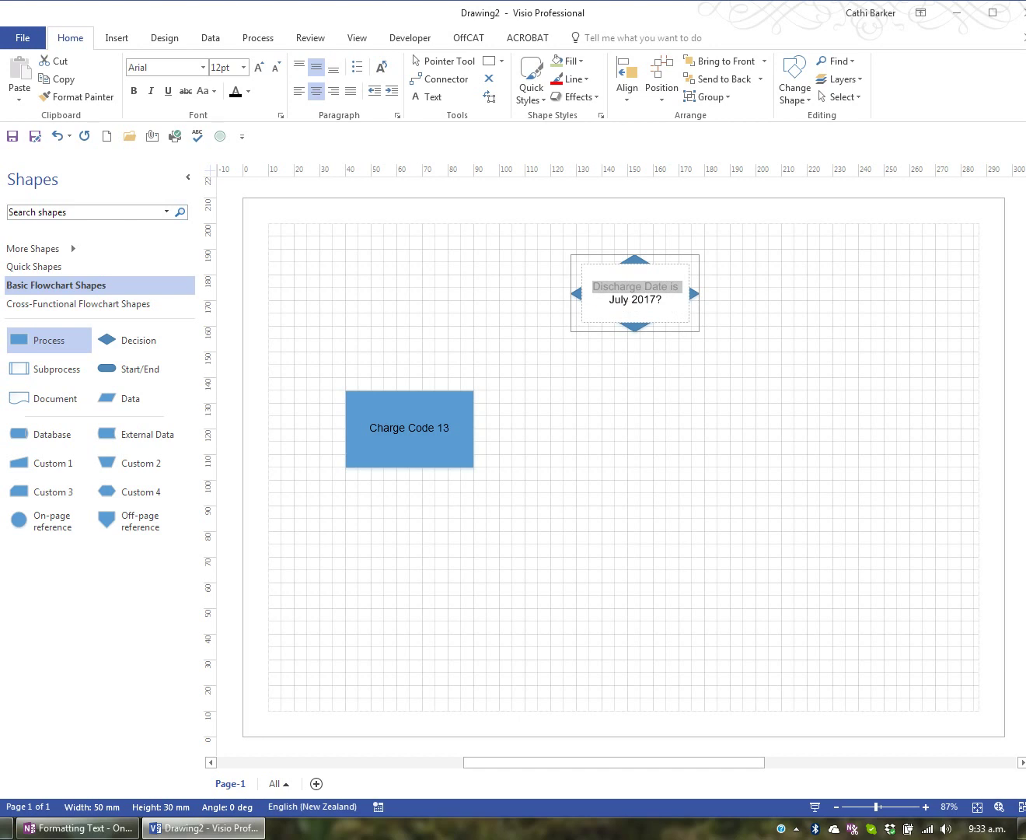
key(ctrl+shift+Right)
key(ctrl+shift+Right)
click(644, 304)
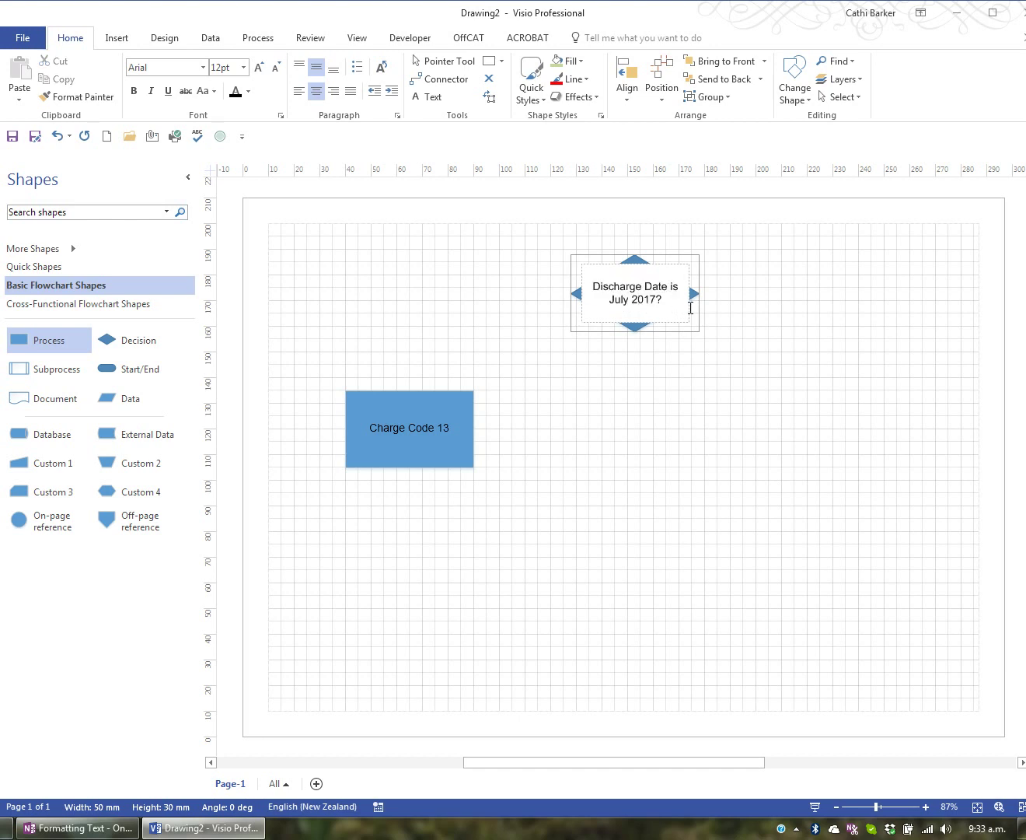